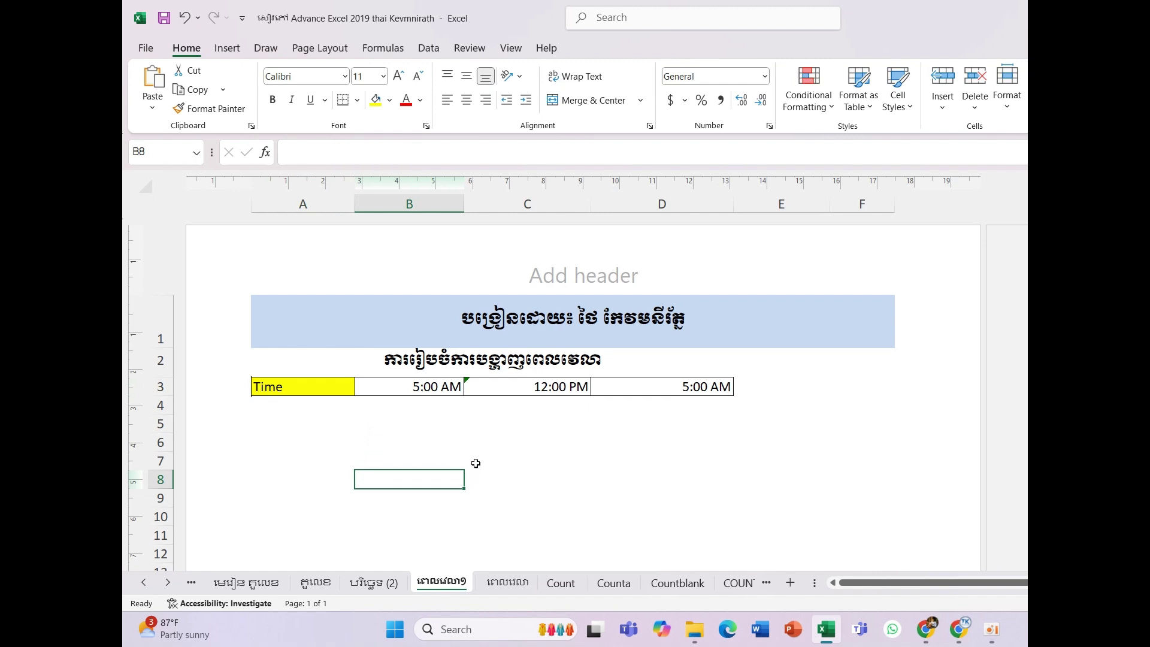
pyautogui.moveTo(449, 387); pyautogui.dragTo(681, 386)
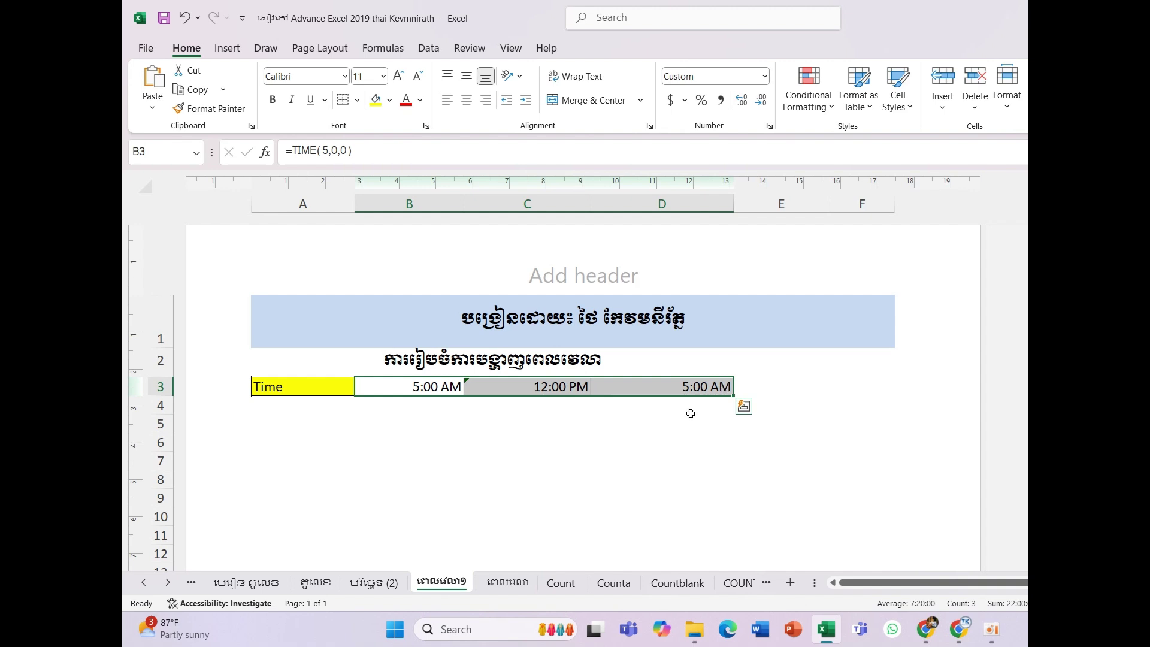
pyautogui.click(673, 442)
pyautogui.moveTo(426, 390); pyautogui.dragTo(673, 384)
pyautogui.moveTo(653, 498); pyautogui.dragTo(642, 486)
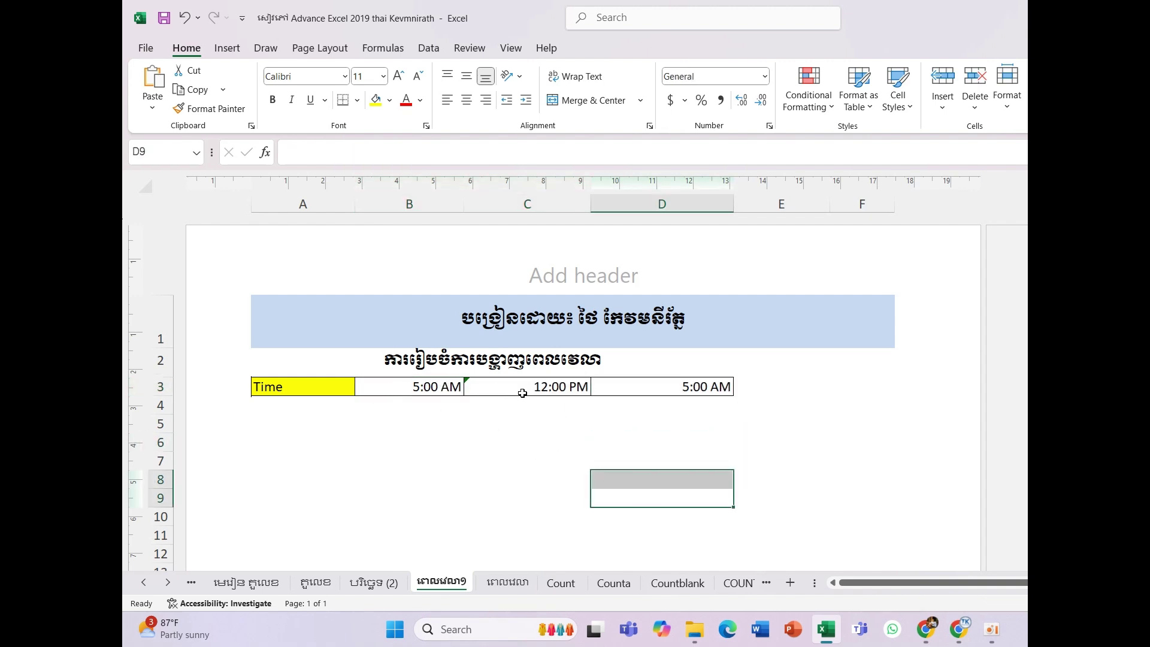
# Switch to the ពេលវេលា sheet and fill the Time label cell A3 with yellow
pyautogui.click(505, 583)
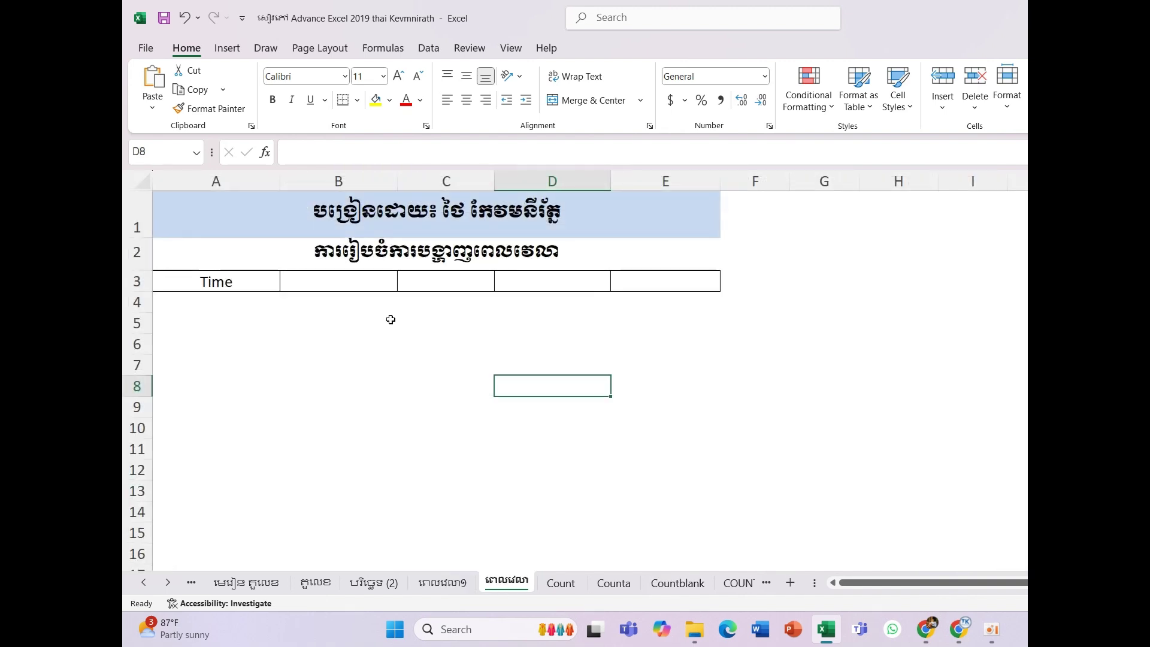
pyautogui.click(239, 284)
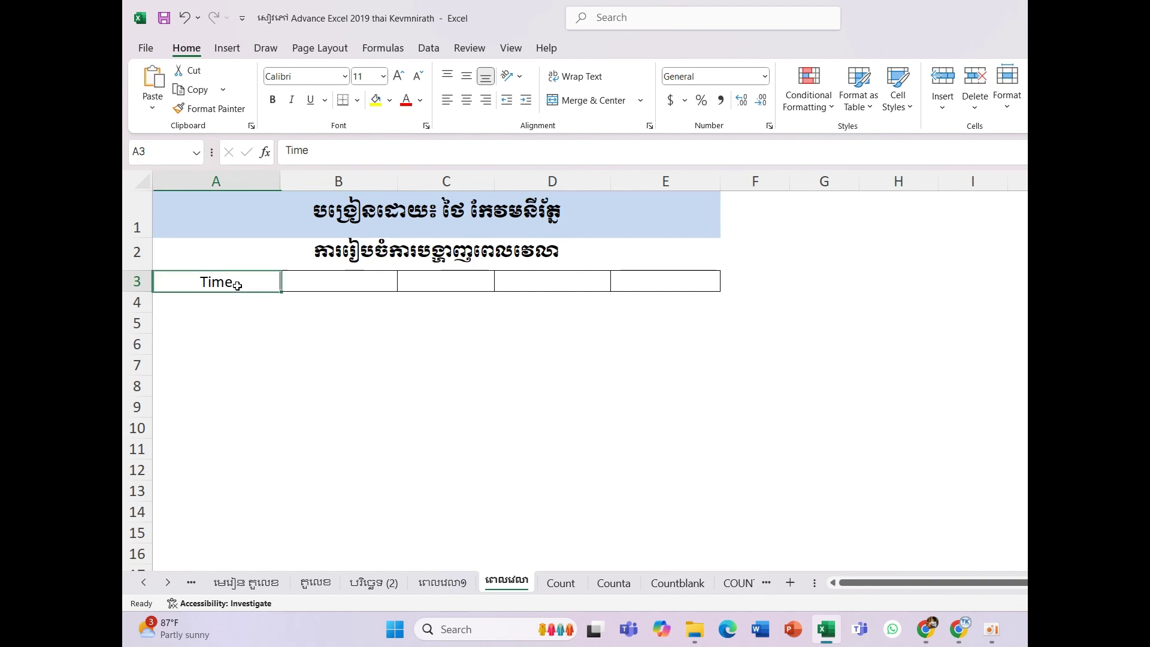
pyautogui.click(377, 103)
pyautogui.click(336, 366)
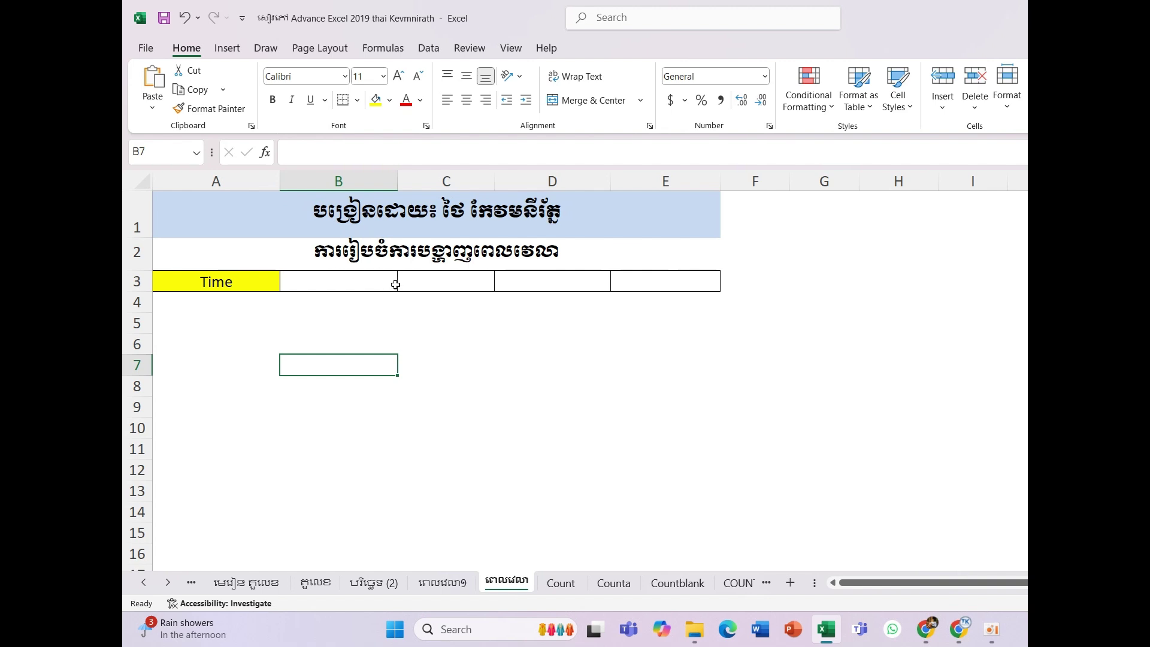
# Enter the formula =TIME(5,30,45) in cell B3
pyautogui.click(314, 283)
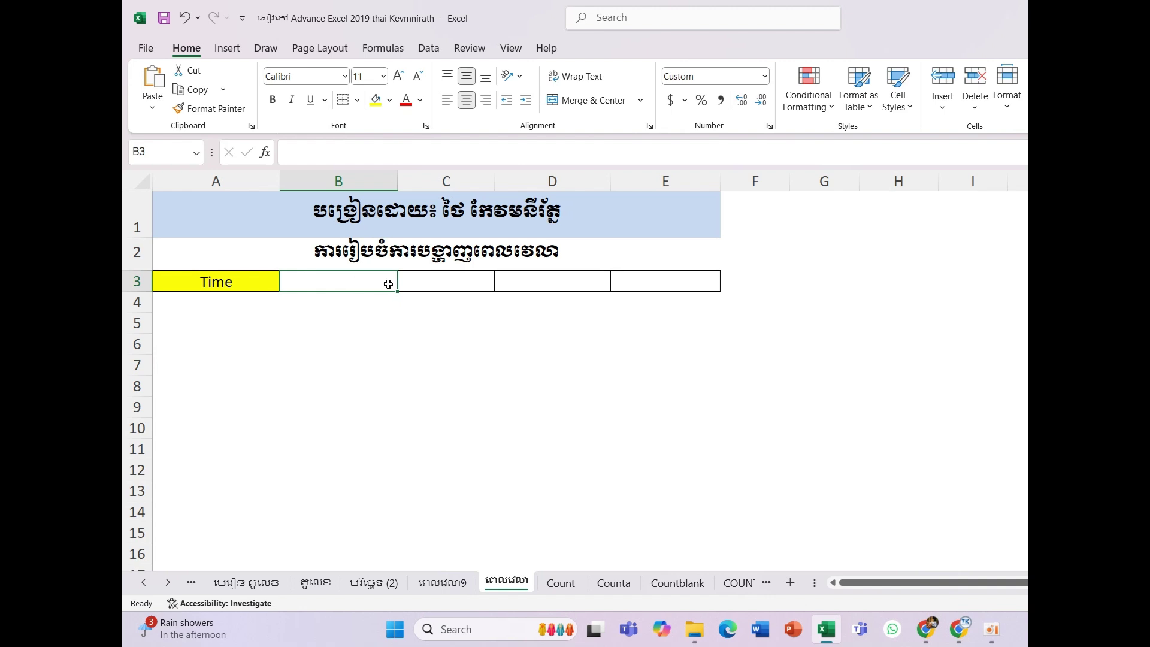
pyautogui.write('=')
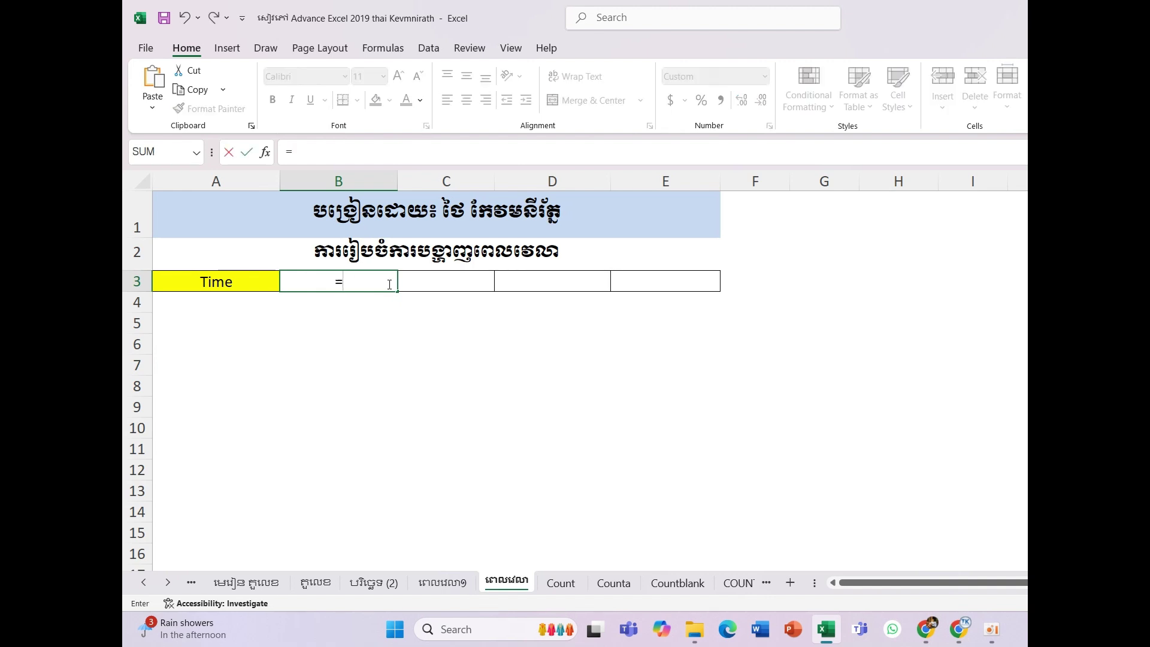
pyautogui.write('tim')
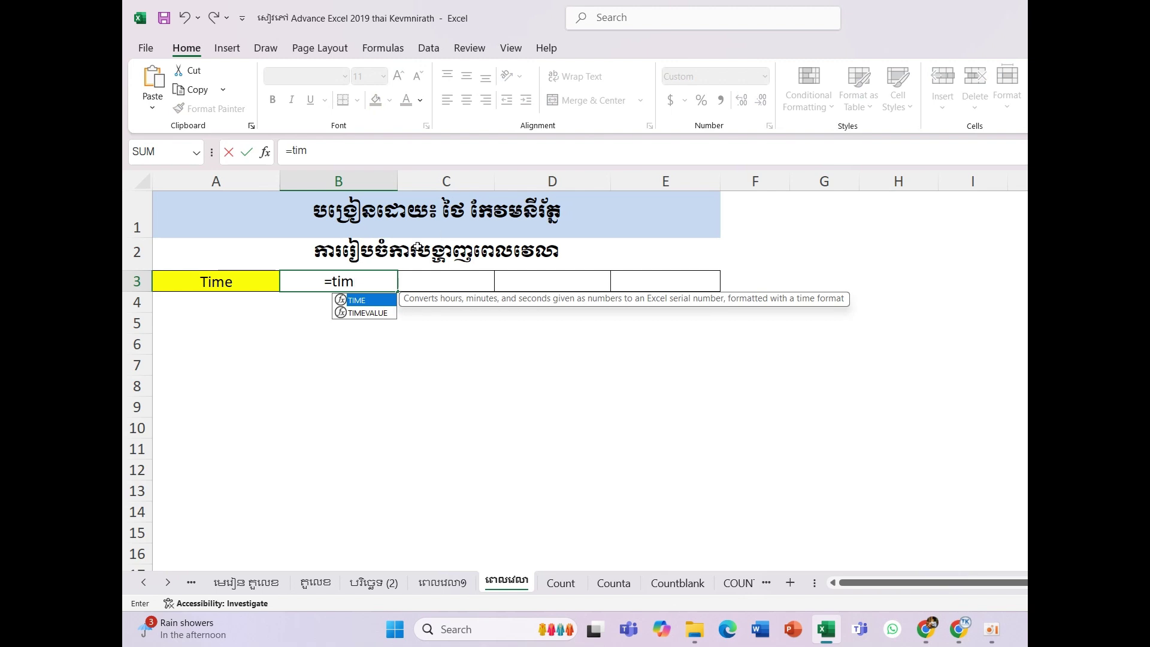
pyautogui.doubleClick(361, 300)
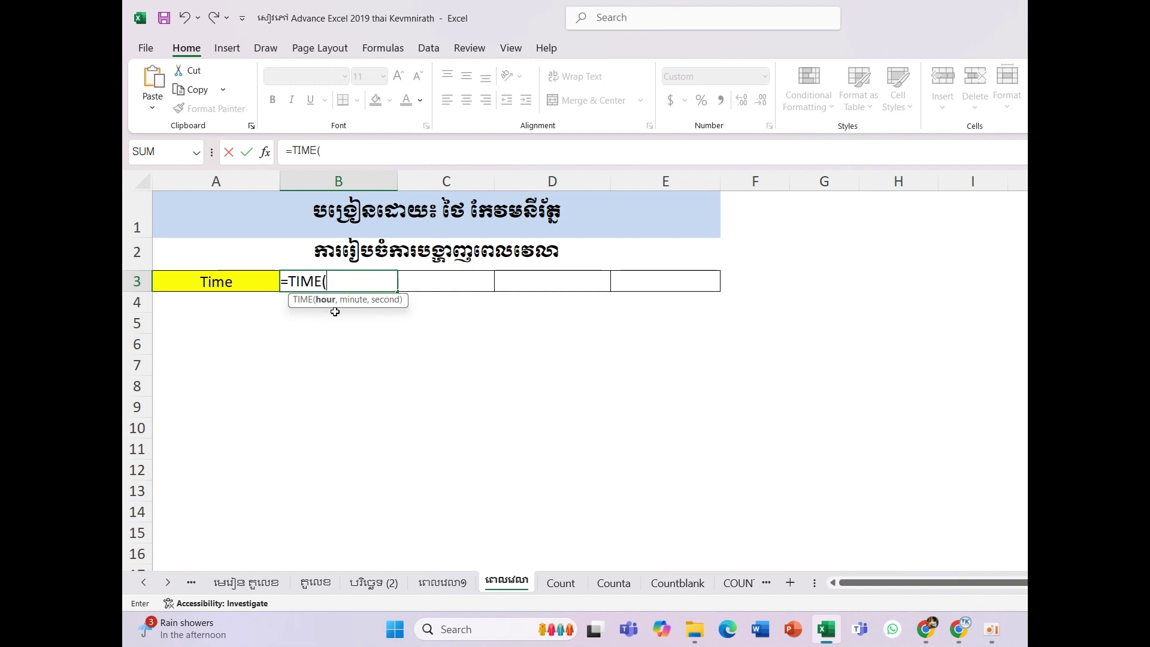
pyautogui.write('5,30,')
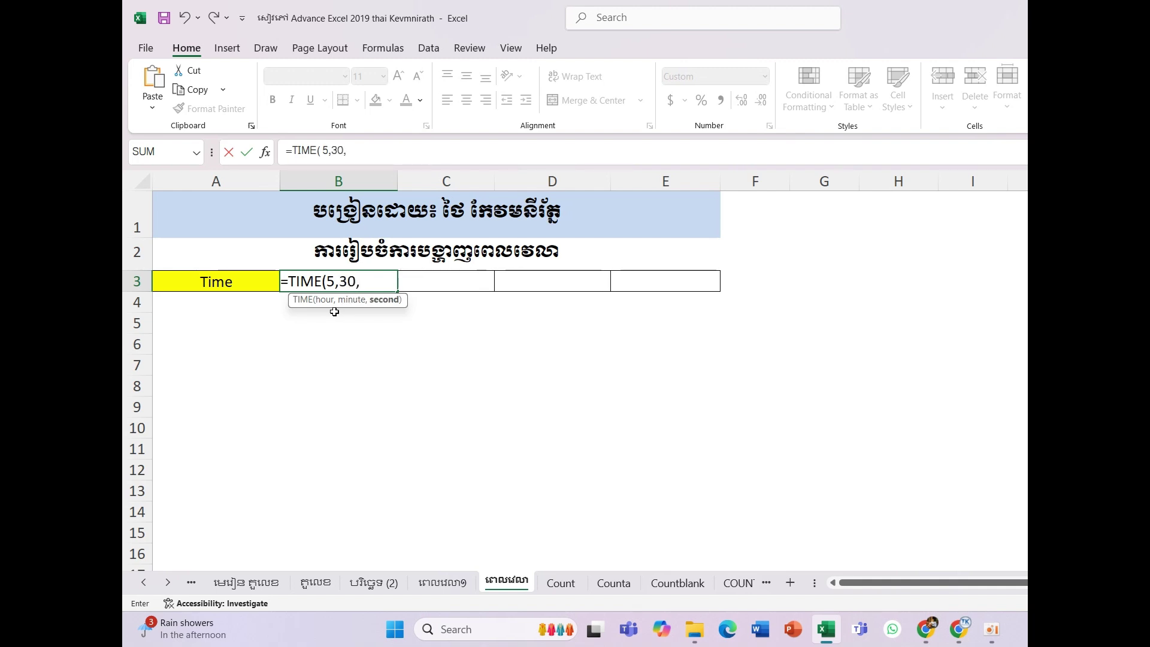
pyautogui.write('45')
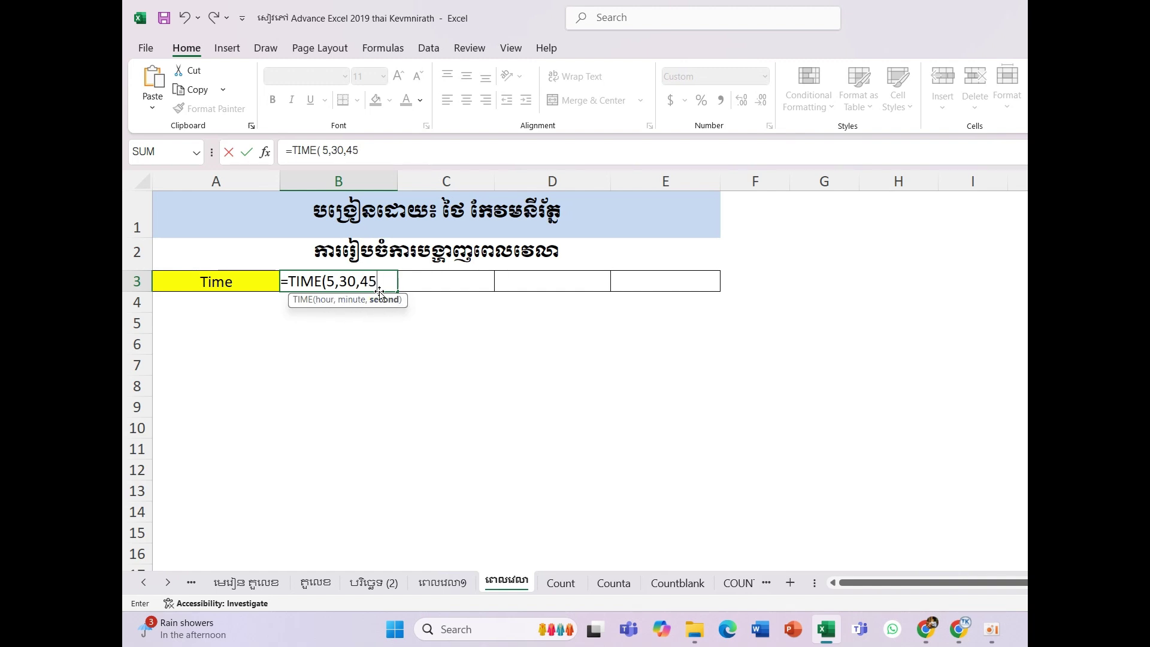
pyautogui.write(')')
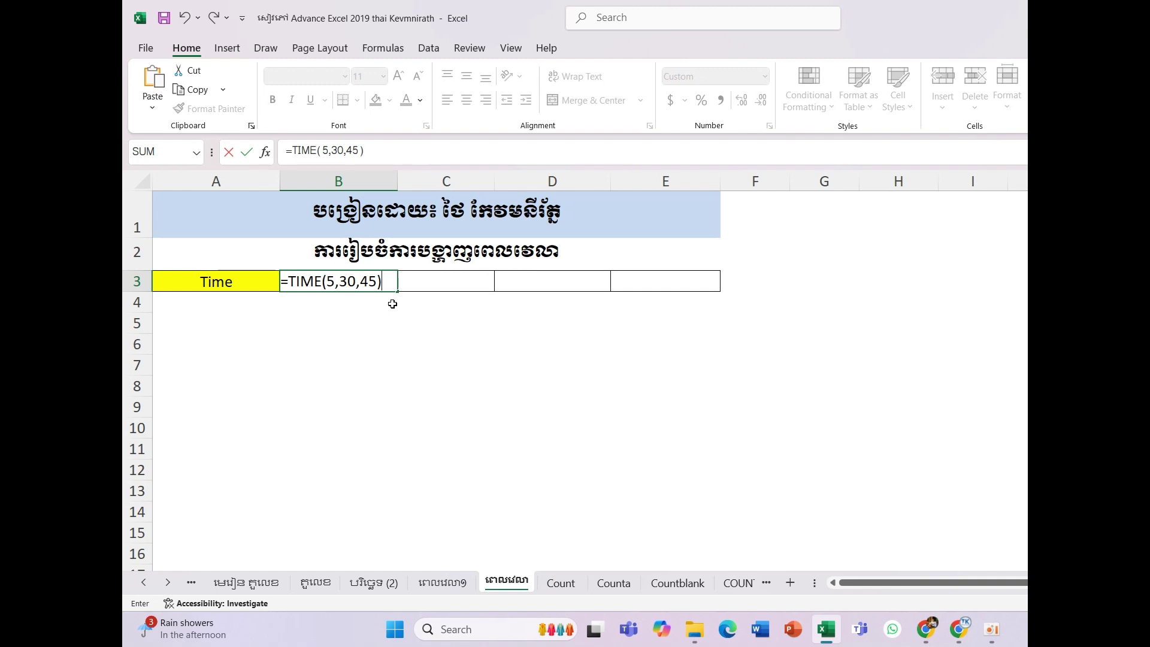
pyautogui.press('Return')
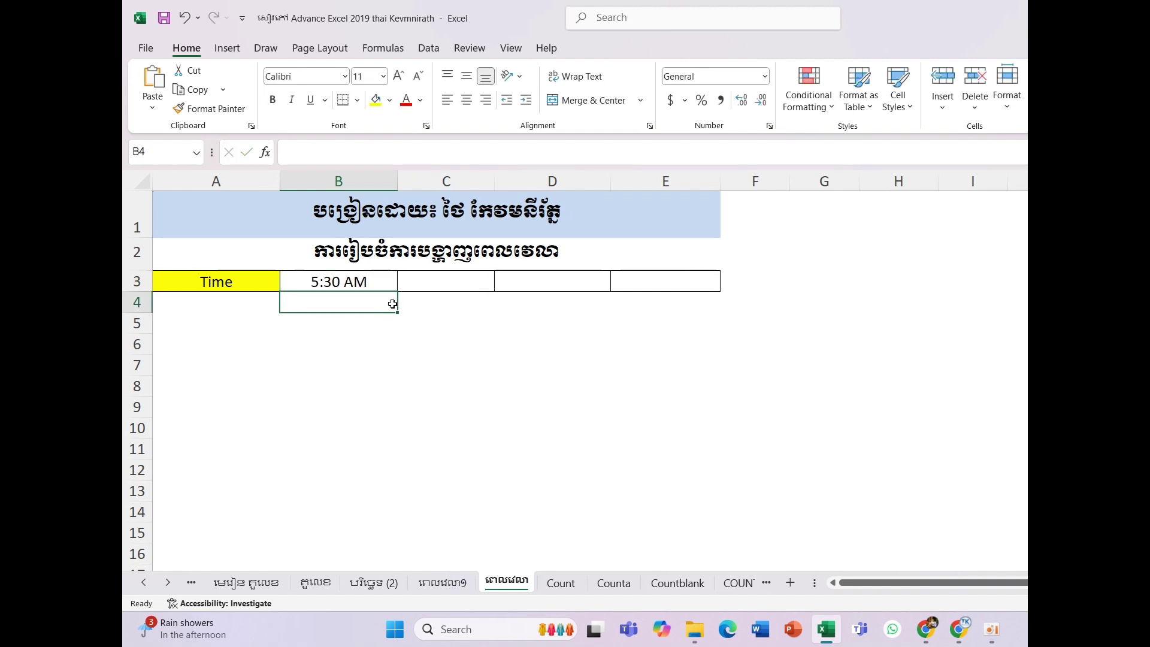
# Apply the custom number format h:mm:ss AM/PM to the time in B3
pyautogui.click(329, 276)
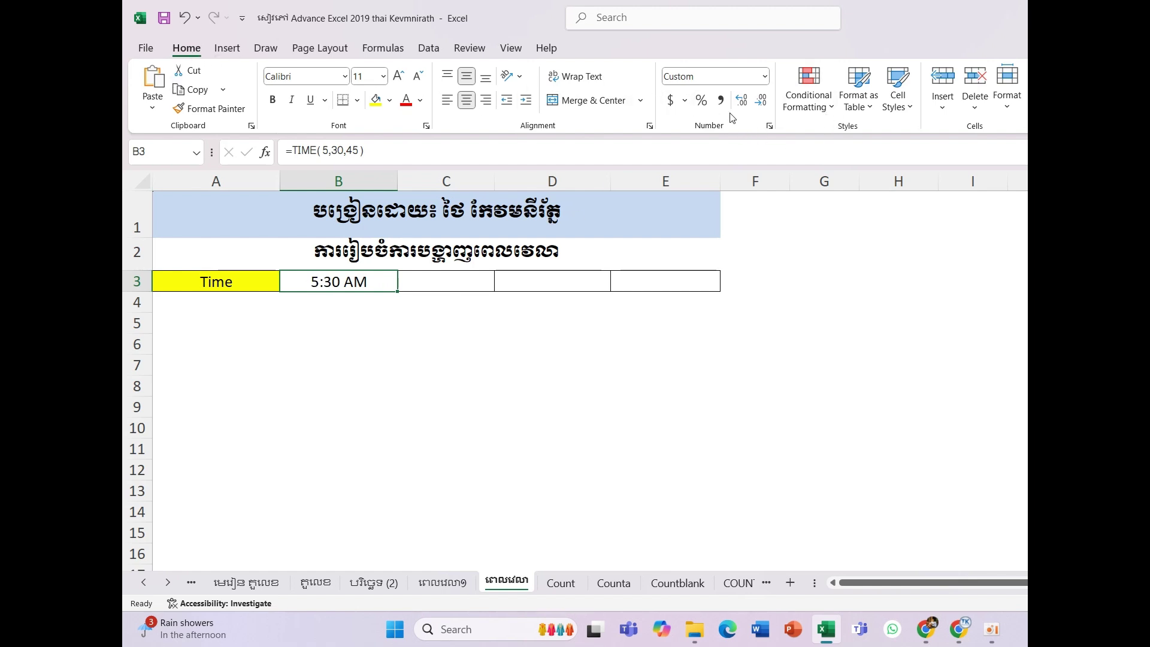
pyautogui.click(770, 126)
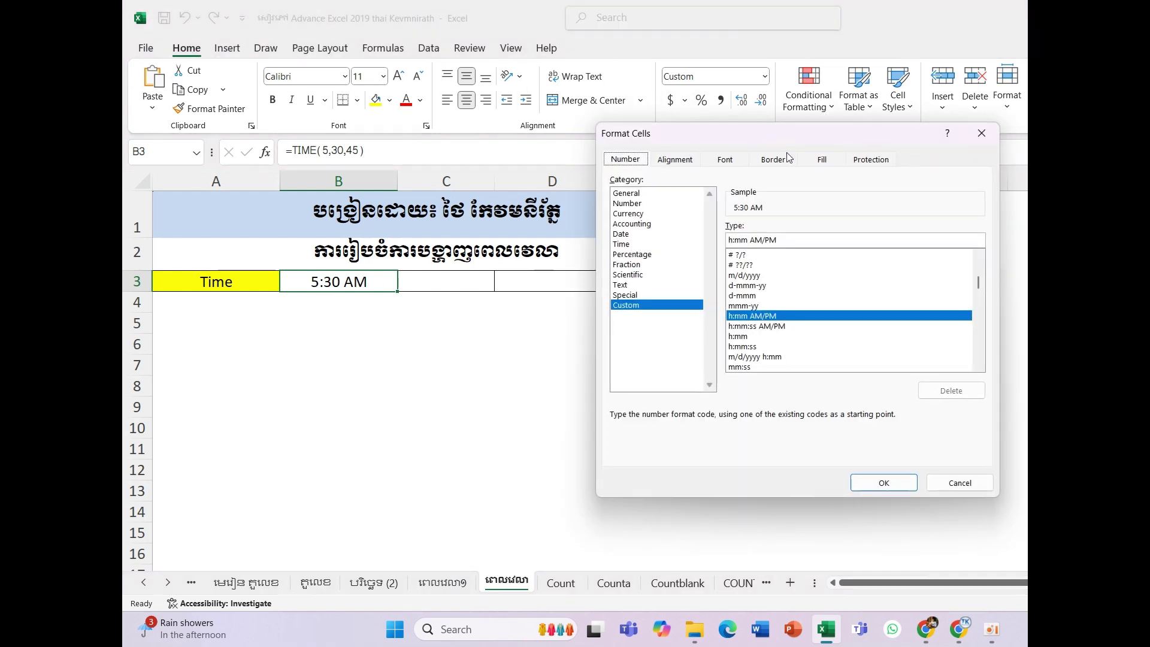
pyautogui.click(757, 327)
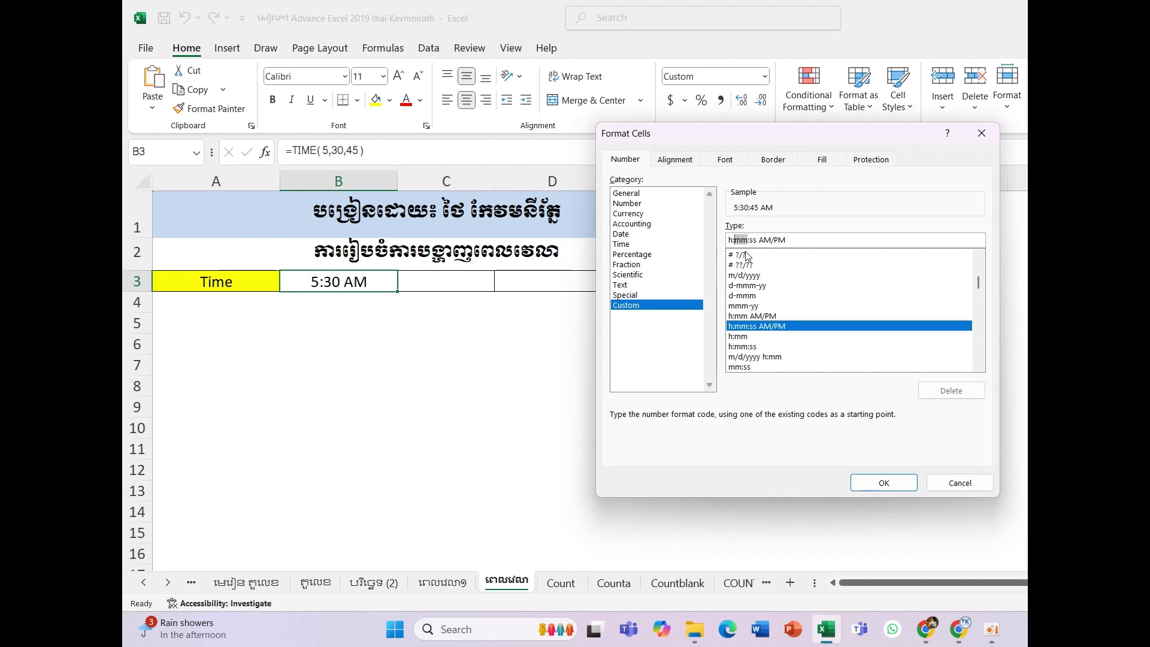
pyautogui.click(757, 240)
pyautogui.moveTo(760, 240); pyautogui.dragTo(782, 240)
pyautogui.click(798, 241)
pyautogui.click(883, 483)
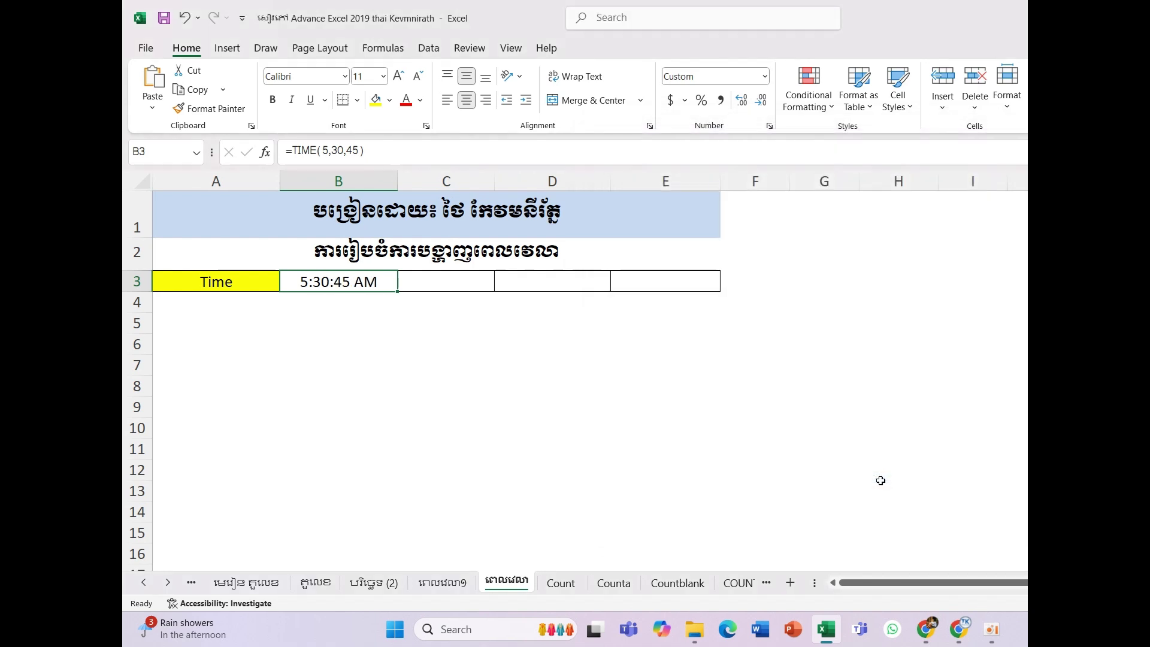
pyautogui.click(404, 386)
pyautogui.click(313, 288)
pyautogui.click(397, 292)
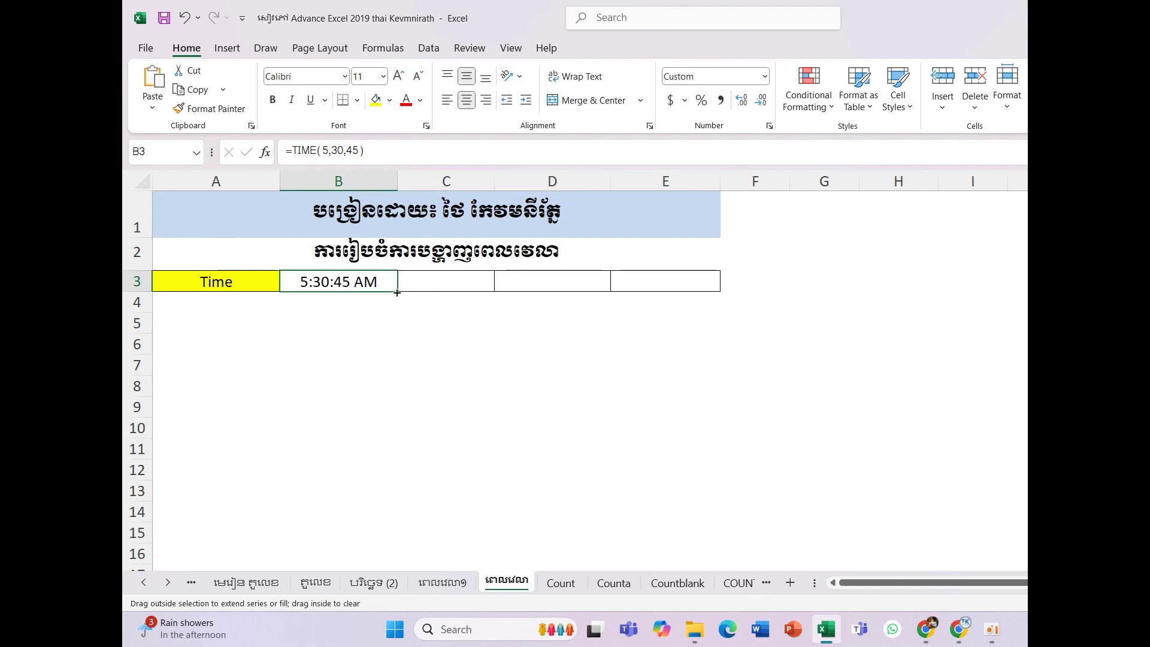
pyautogui.click(415, 283)
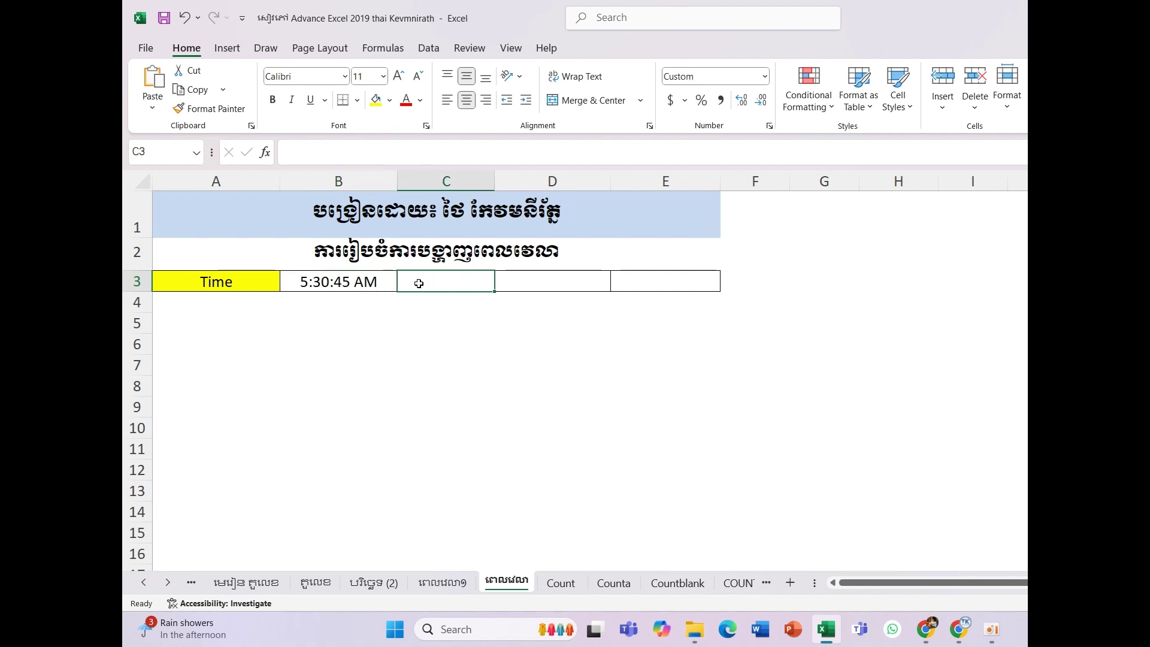
pyautogui.click(353, 283)
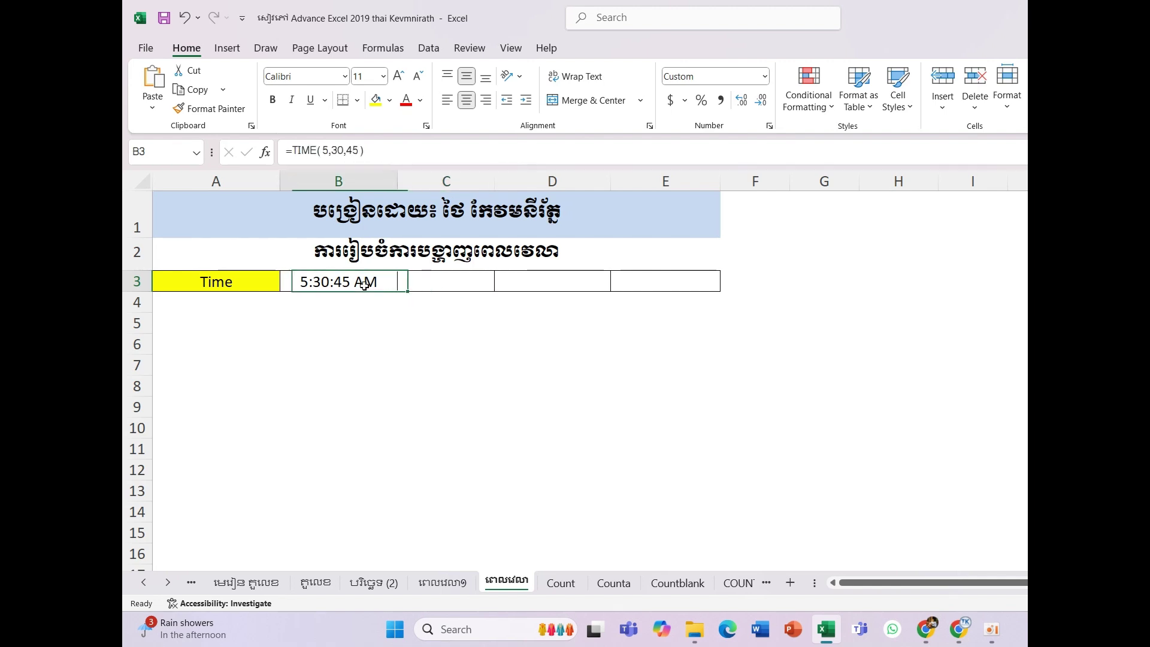
# Enter the formula =TIME(12,35,25) in cell C3
pyautogui.click(439, 284)
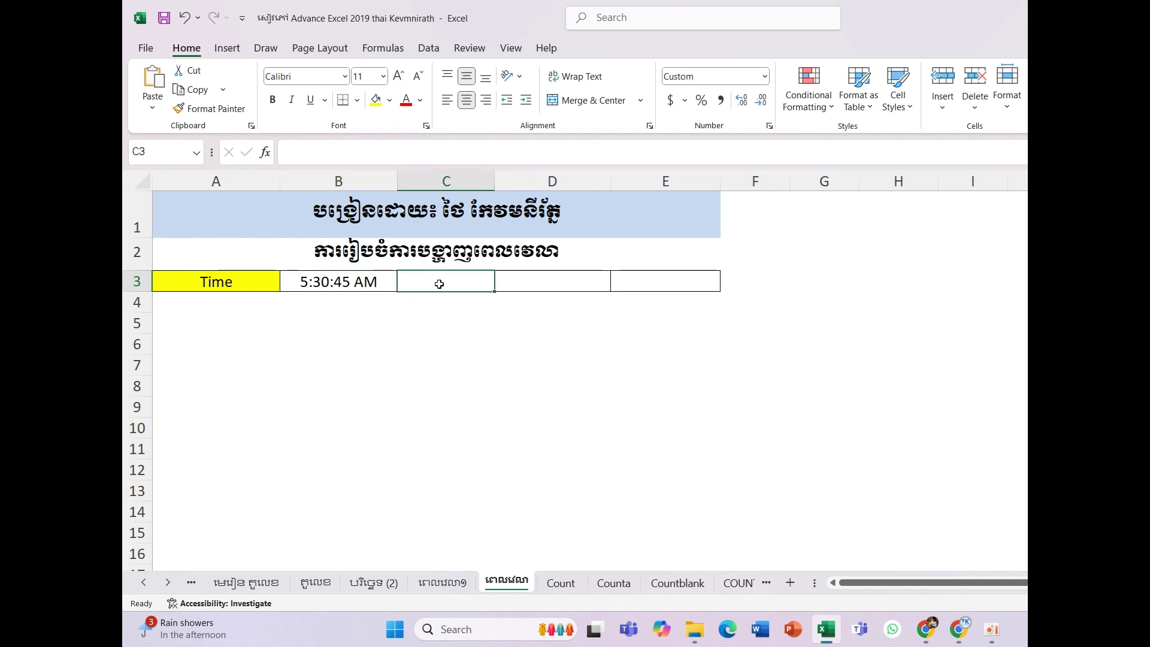
pyautogui.write('=')
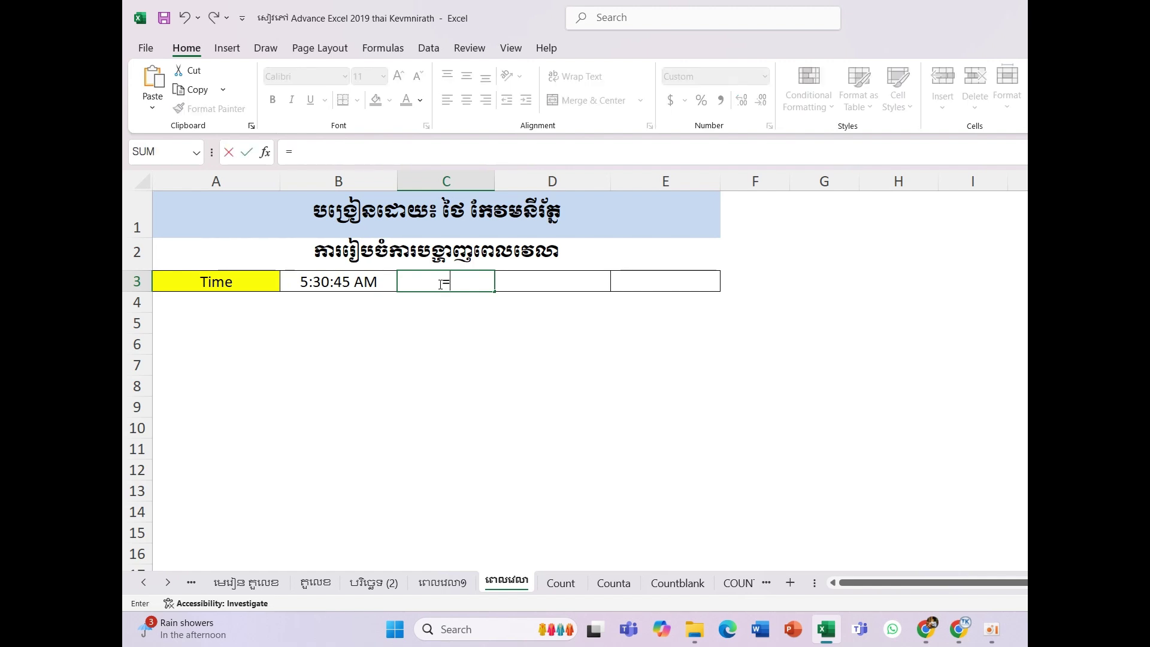
pyautogui.write('tim')
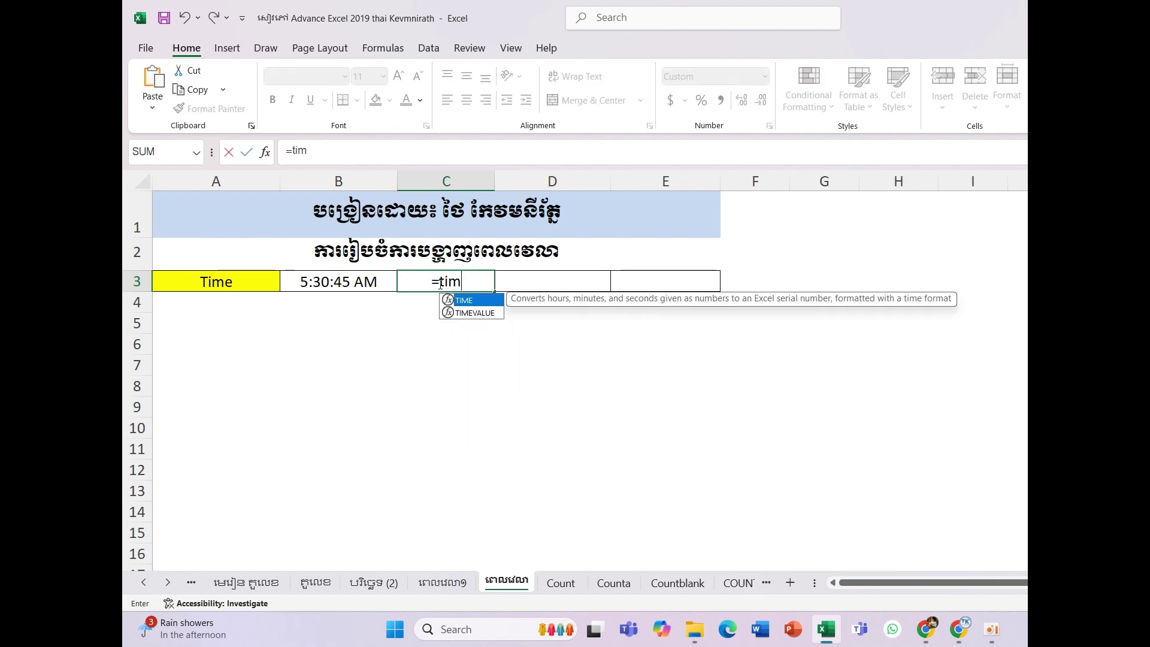
pyautogui.doubleClick(471, 300)
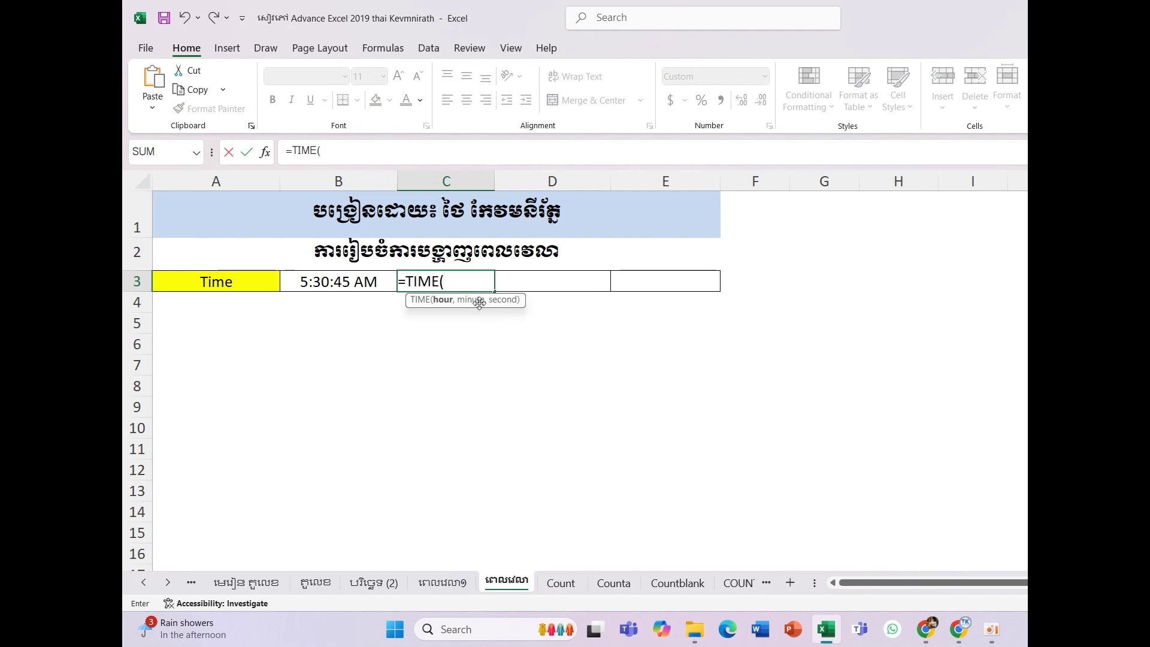
pyautogui.write('12,')
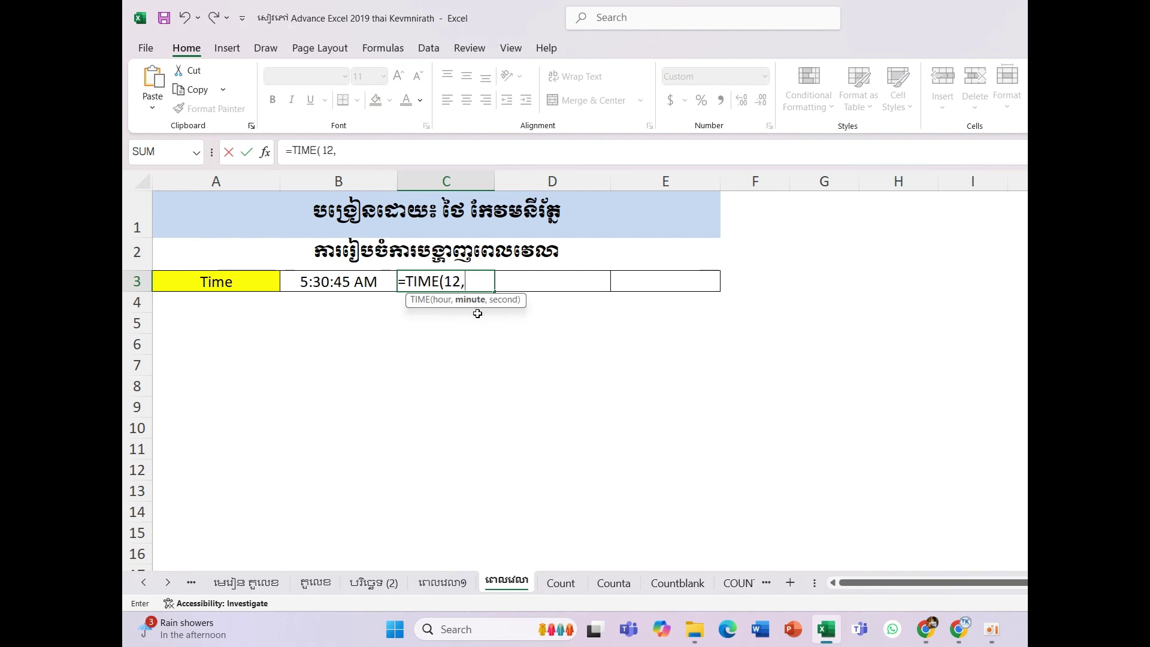
pyautogui.write('35,')
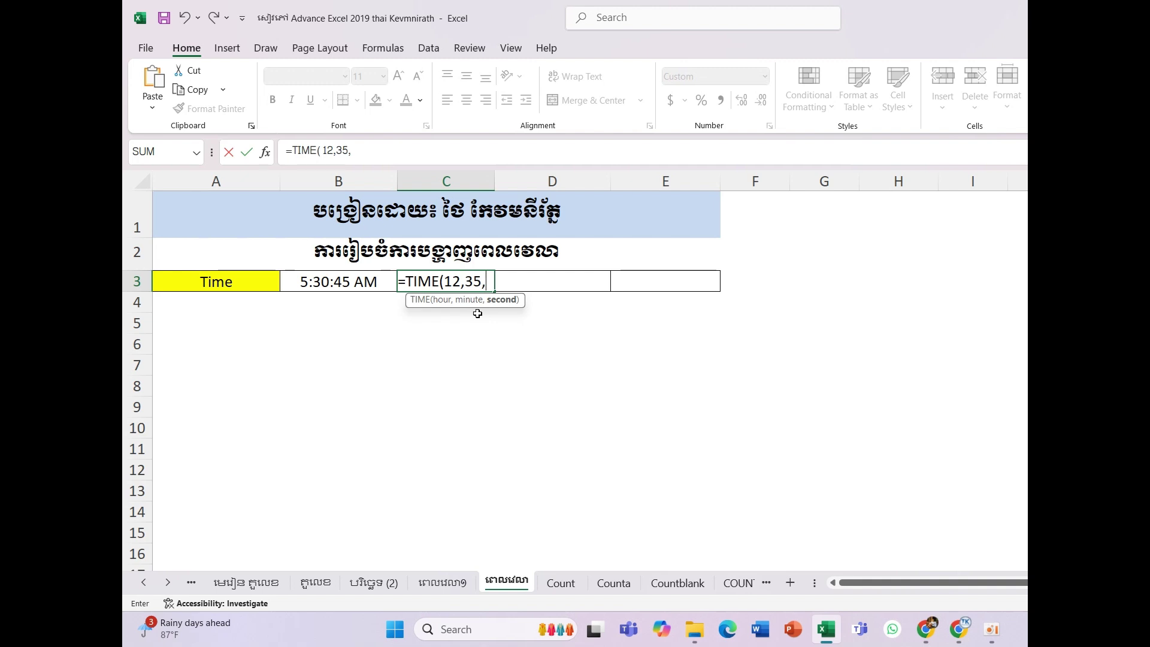
pyautogui.write('25')
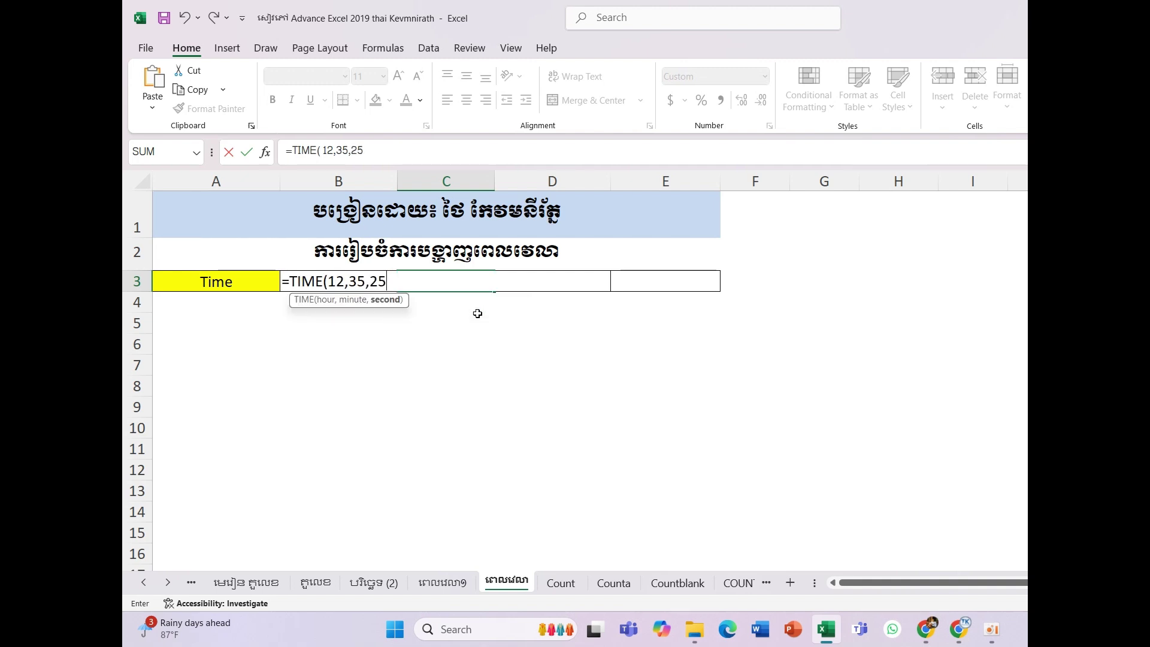
pyautogui.write(')')
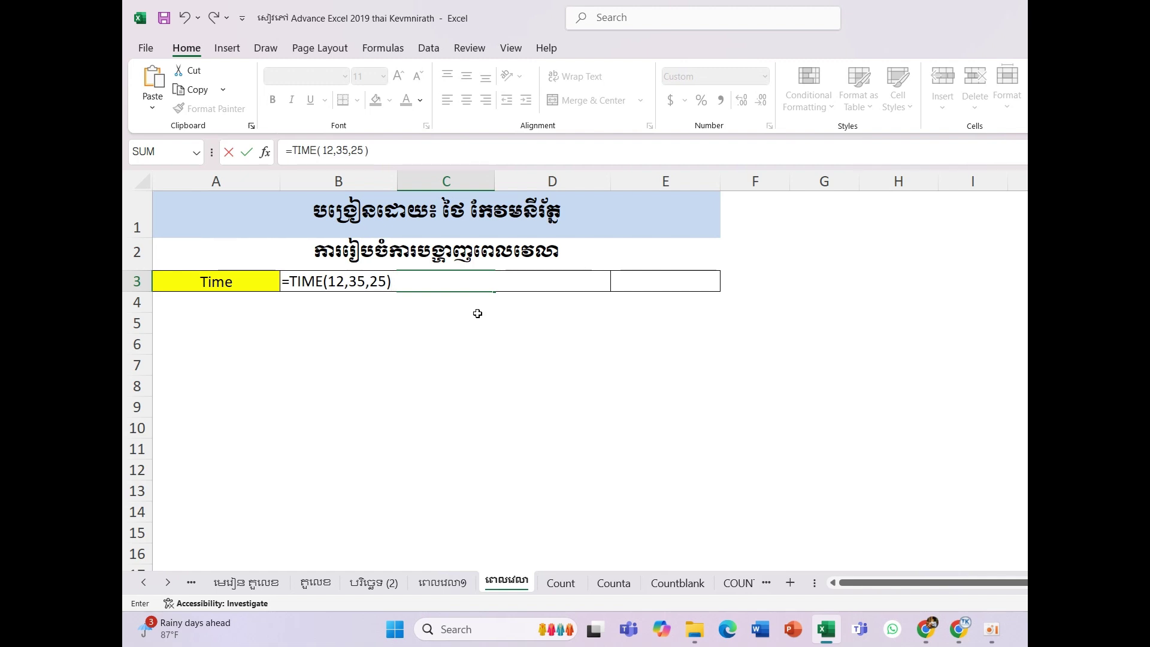
pyautogui.press('Return')
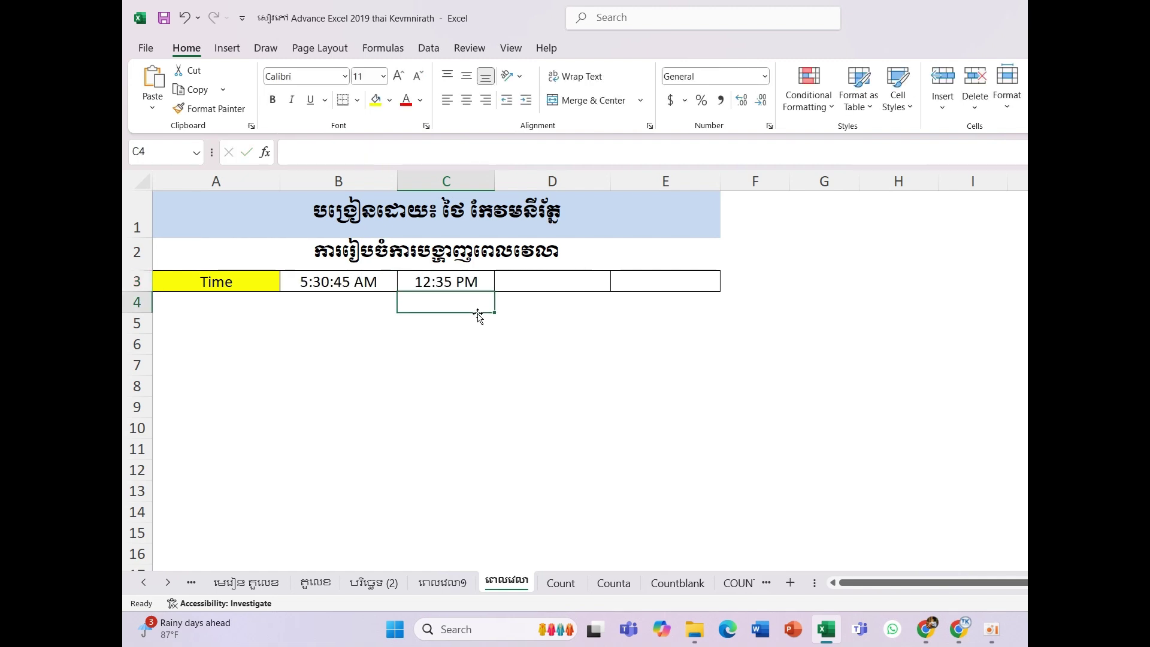
# Apply the custom number format h:mm:ss AM/PM to the time in C3
pyautogui.click(447, 339)
pyautogui.click(432, 289)
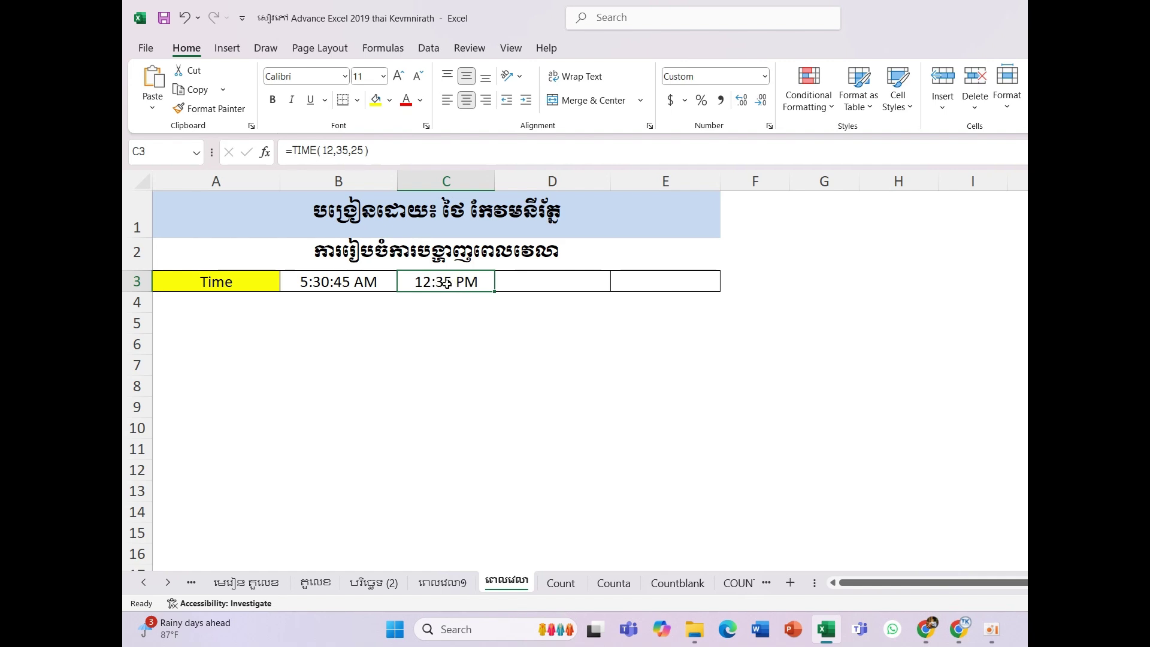
pyautogui.click(770, 126)
pyautogui.click(758, 326)
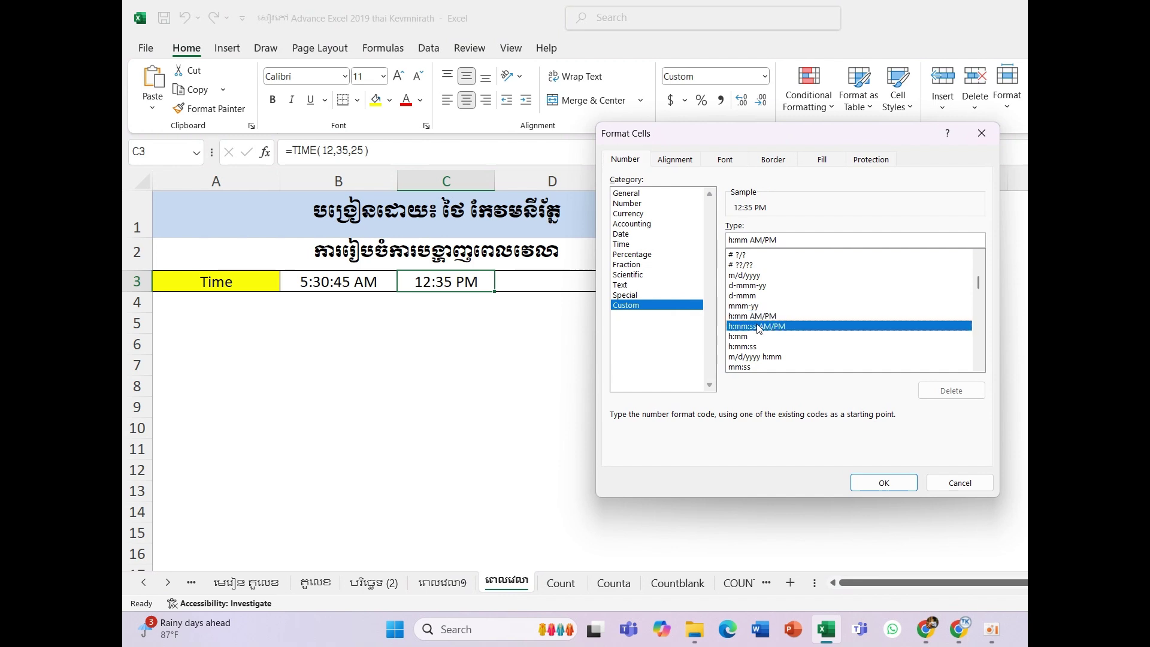
pyautogui.click(884, 482)
pyautogui.click(477, 343)
# Try filling the C3 time formula across into D3, and clear the copied contents of D3
pyautogui.click(438, 282)
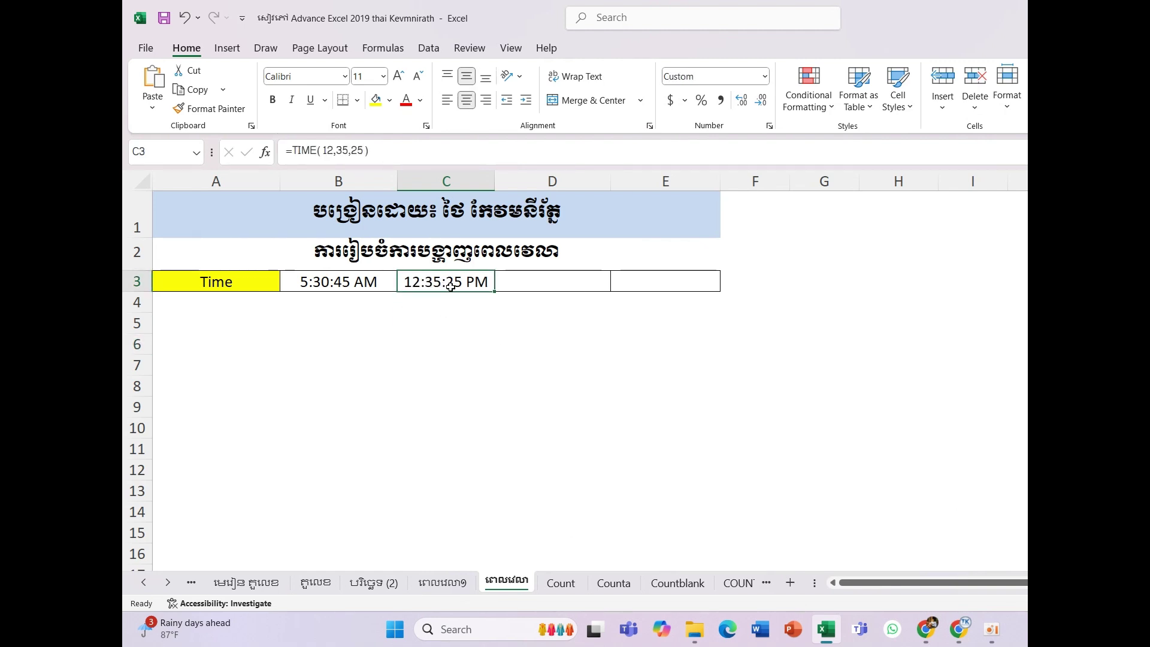
pyautogui.click(528, 283)
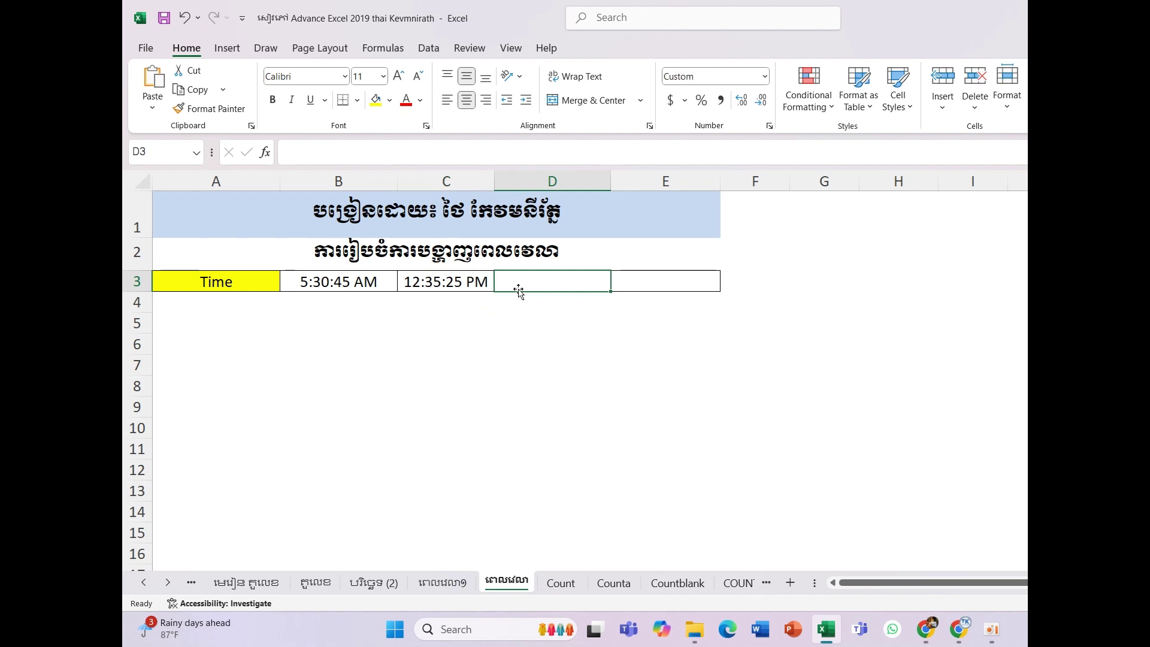
pyautogui.click(489, 283)
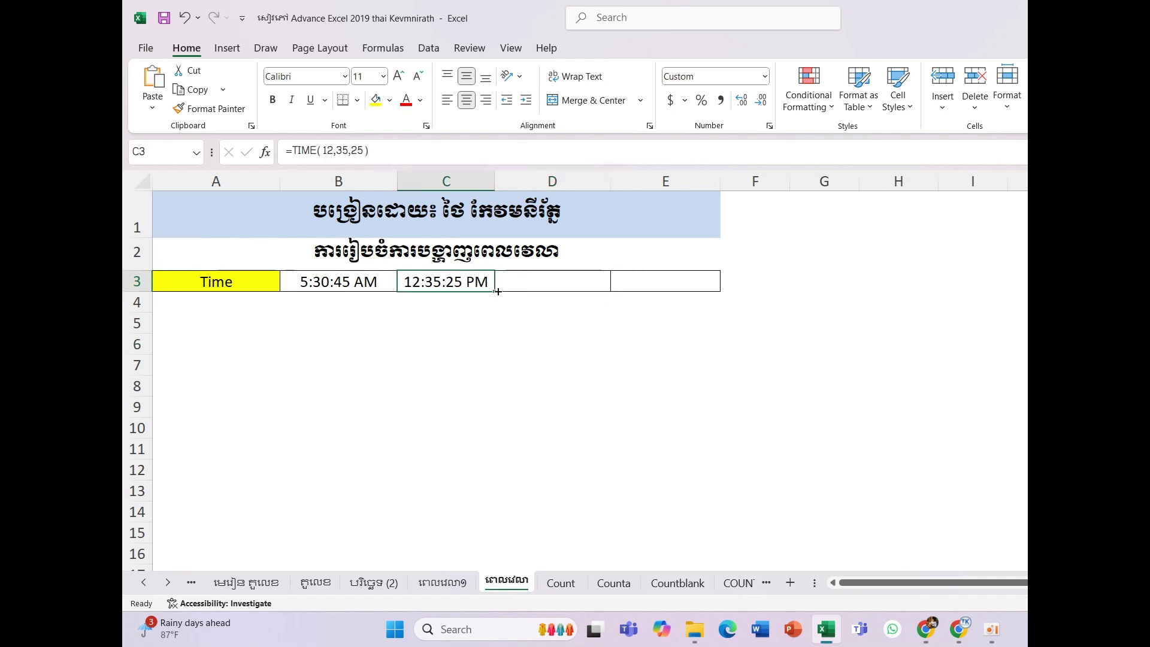
pyautogui.click(510, 281)
pyautogui.click(489, 285)
pyautogui.moveTo(496, 291); pyautogui.dragTo(564, 282)
pyautogui.click(636, 308)
pyautogui.click(532, 282)
pyautogui.press('Delete')
pyautogui.click(506, 302)
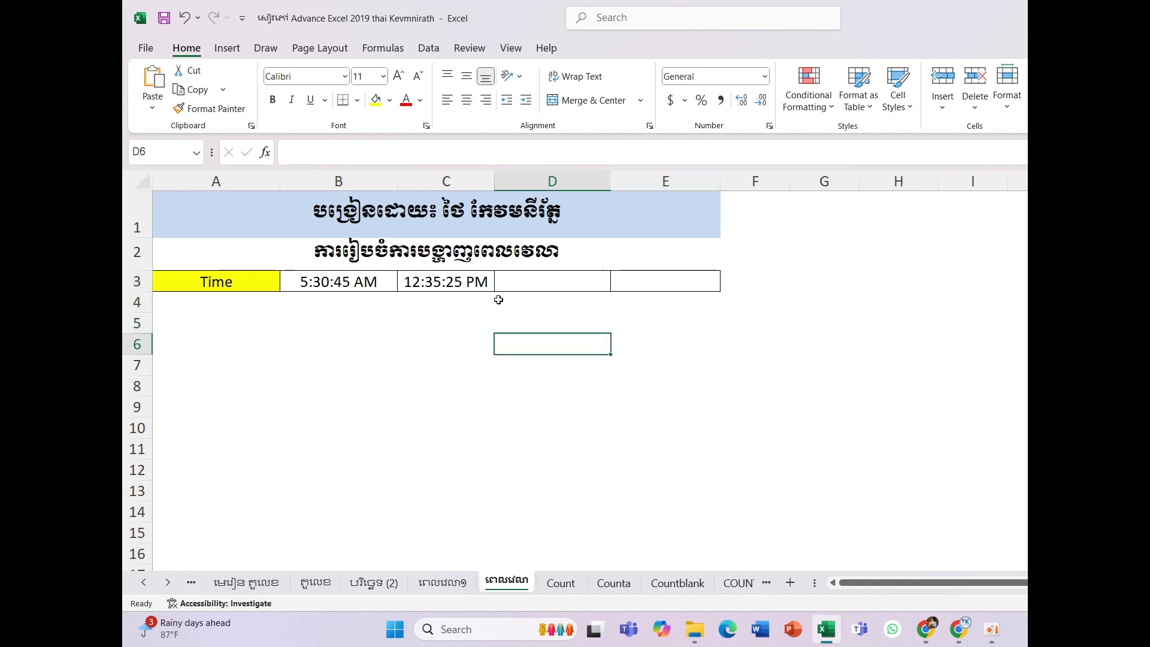
# Fill the TIME formula from C3 across into D3
pyautogui.click(492, 284)
pyautogui.moveTo(496, 292); pyautogui.dragTo(572, 300)
# Change the number format of D3 to Text and inspect the cell's formula
pyautogui.click(765, 76)
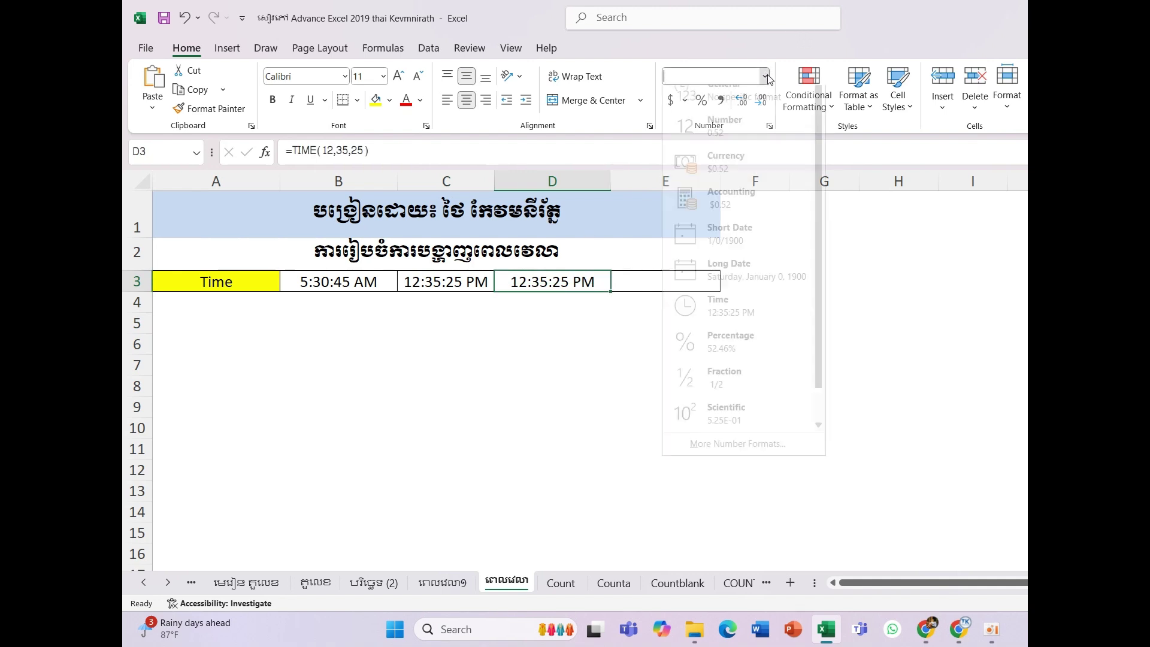
pyautogui.click(765, 76)
pyautogui.click(772, 125)
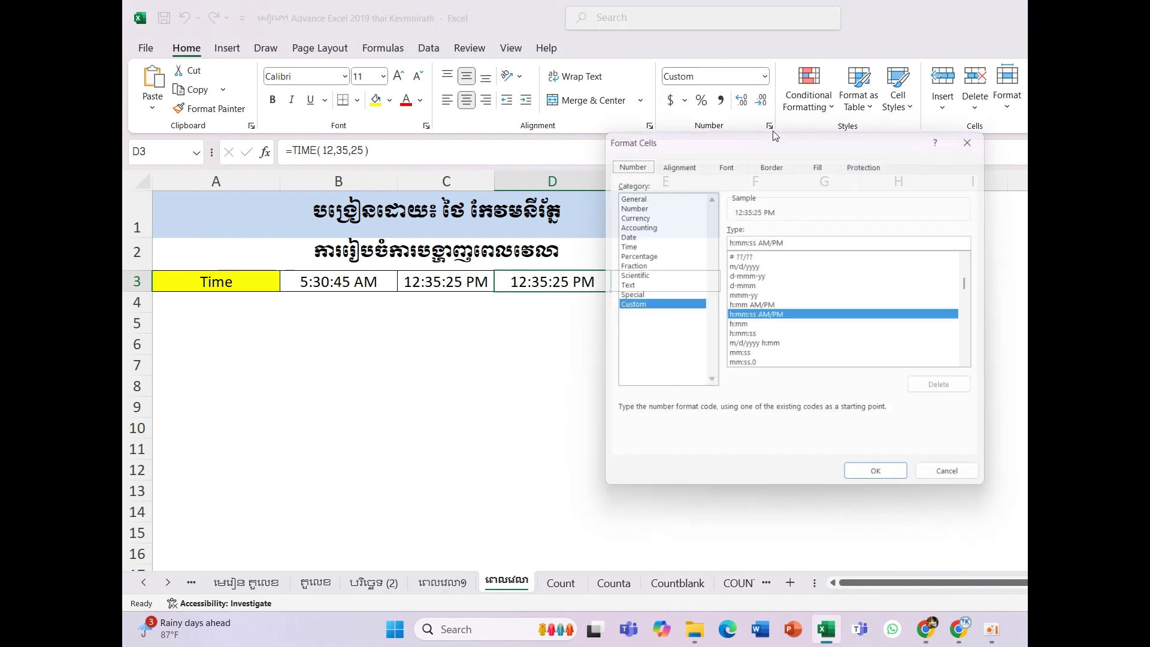
pyautogui.click(621, 285)
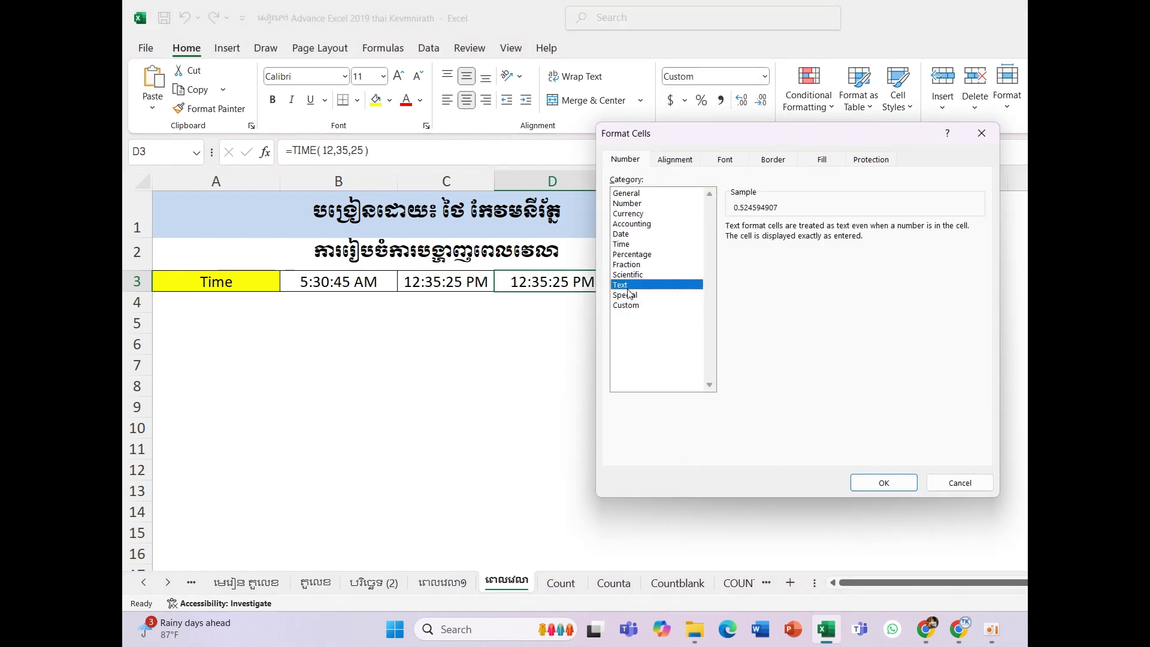
pyautogui.click(868, 486)
pyautogui.click(555, 372)
pyautogui.click(554, 286)
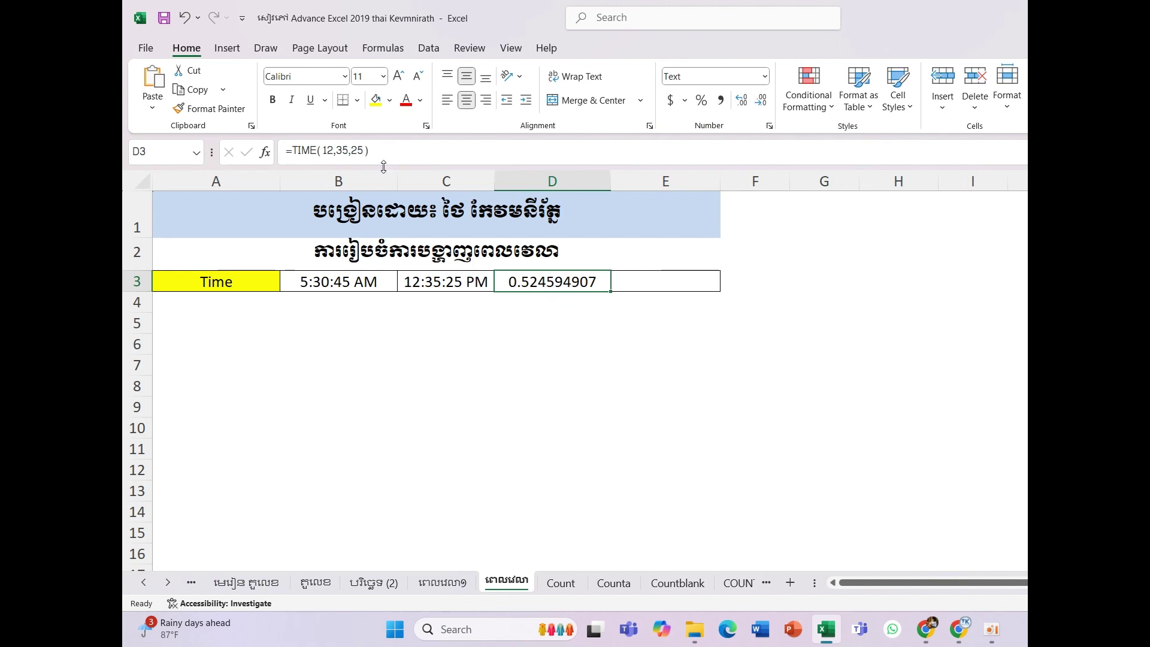
pyautogui.moveTo(369, 151); pyautogui.dragTo(281, 152)
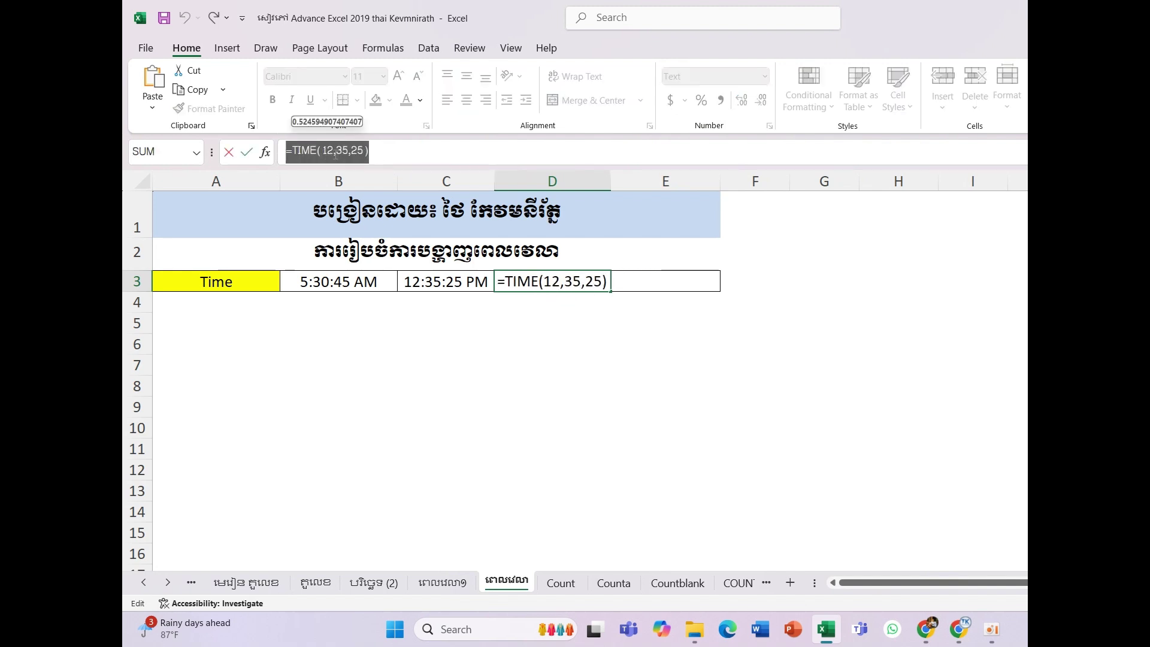
pyautogui.press('Escape')
pyautogui.moveTo(583, 303); pyautogui.dragTo(588, 313)
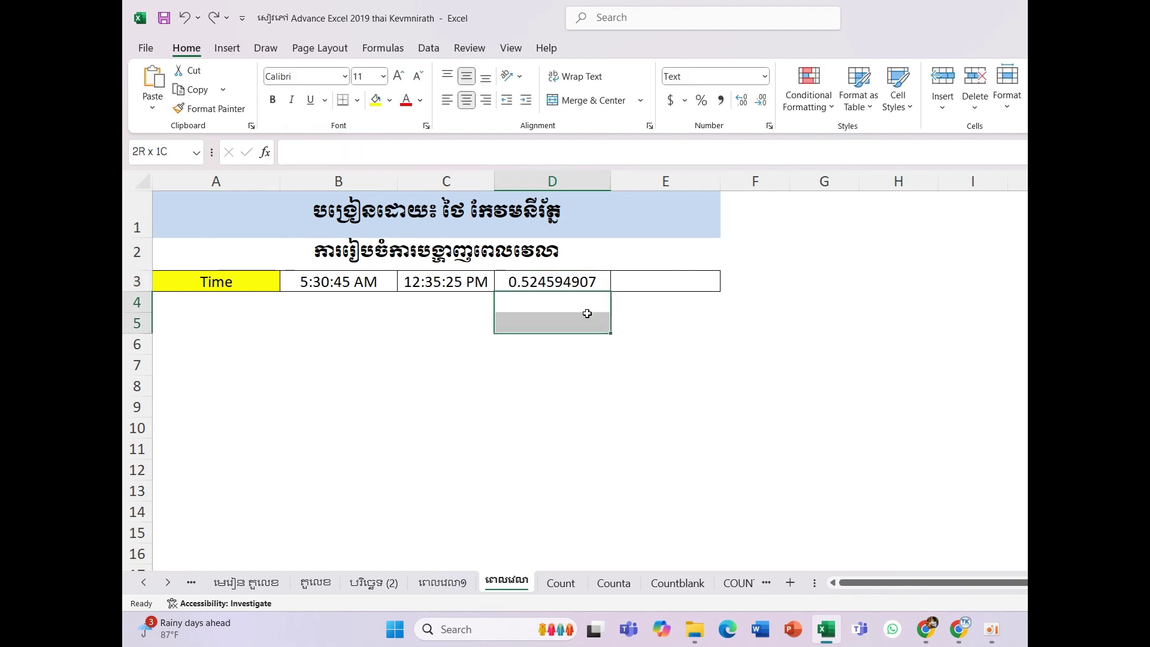
pyautogui.click(637, 363)
# Apply the custom number format h:mm:ss AM/PM to the time in D3
pyautogui.click(520, 278)
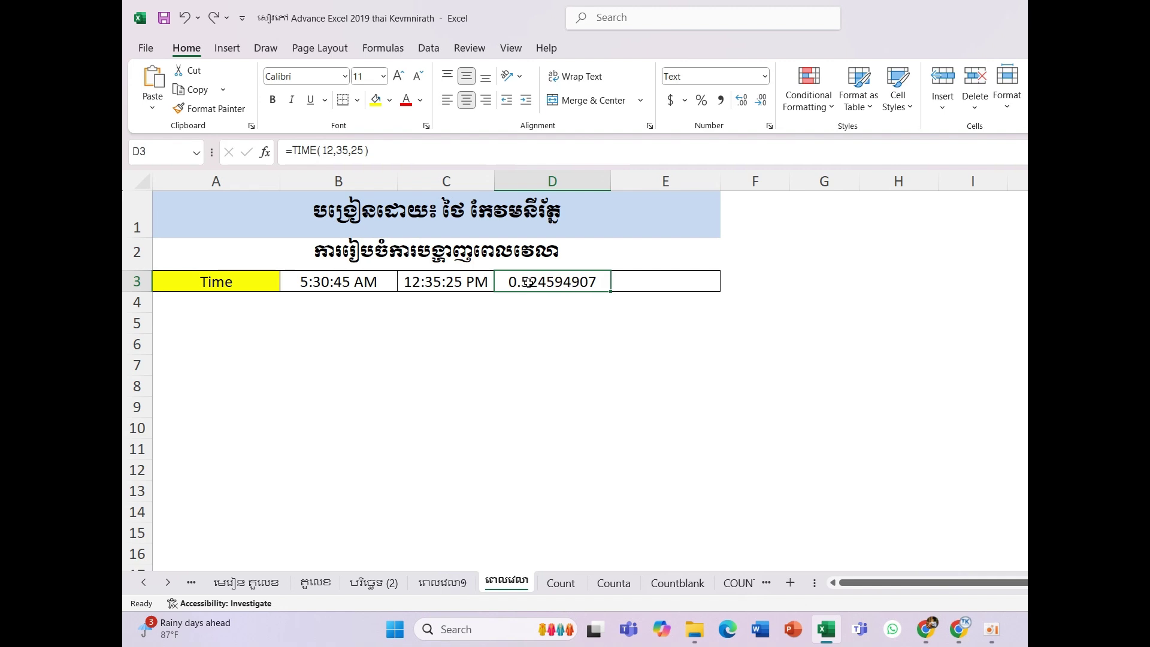
pyautogui.click(770, 127)
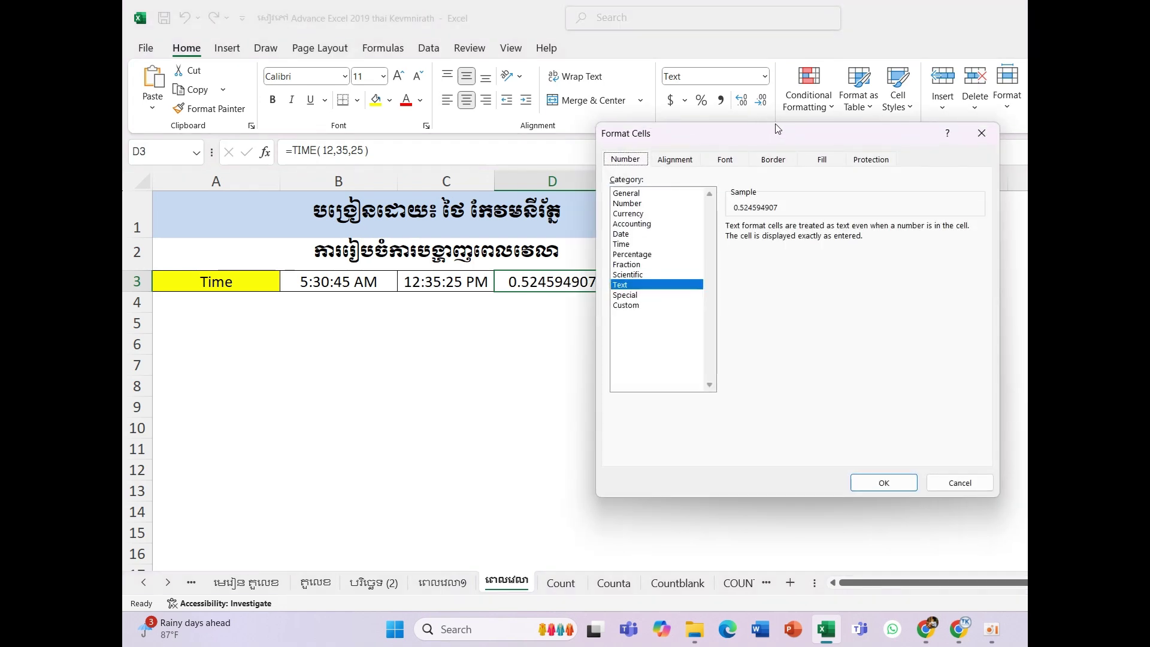
pyautogui.moveTo(772, 133); pyautogui.dragTo(786, 167)
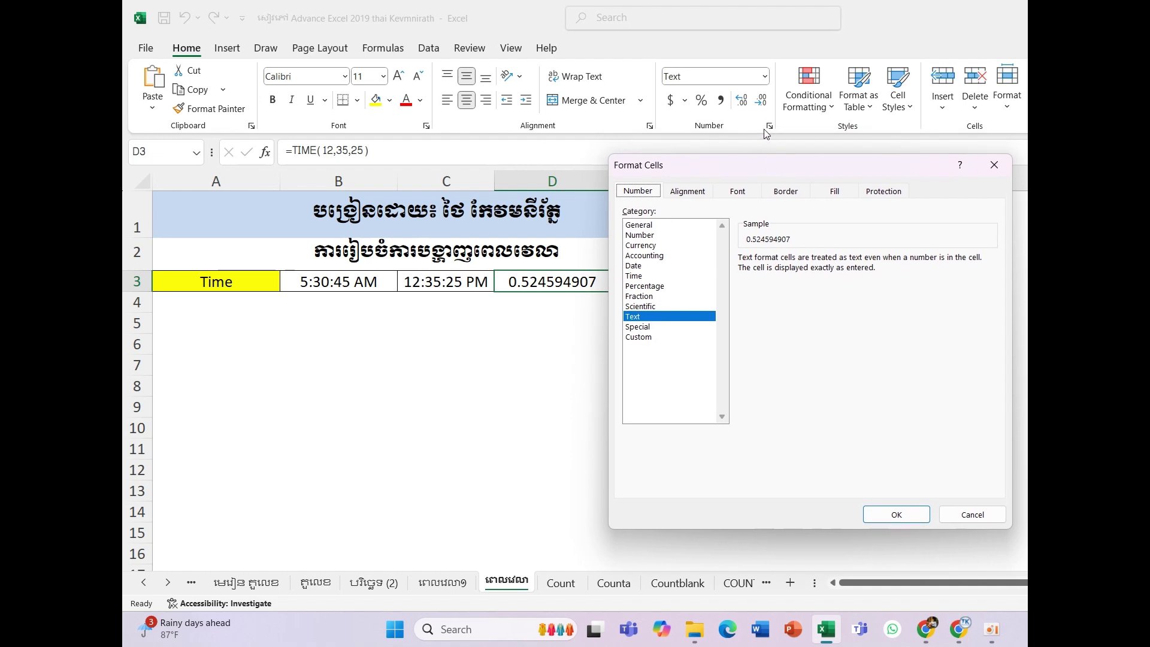
pyautogui.click(641, 337)
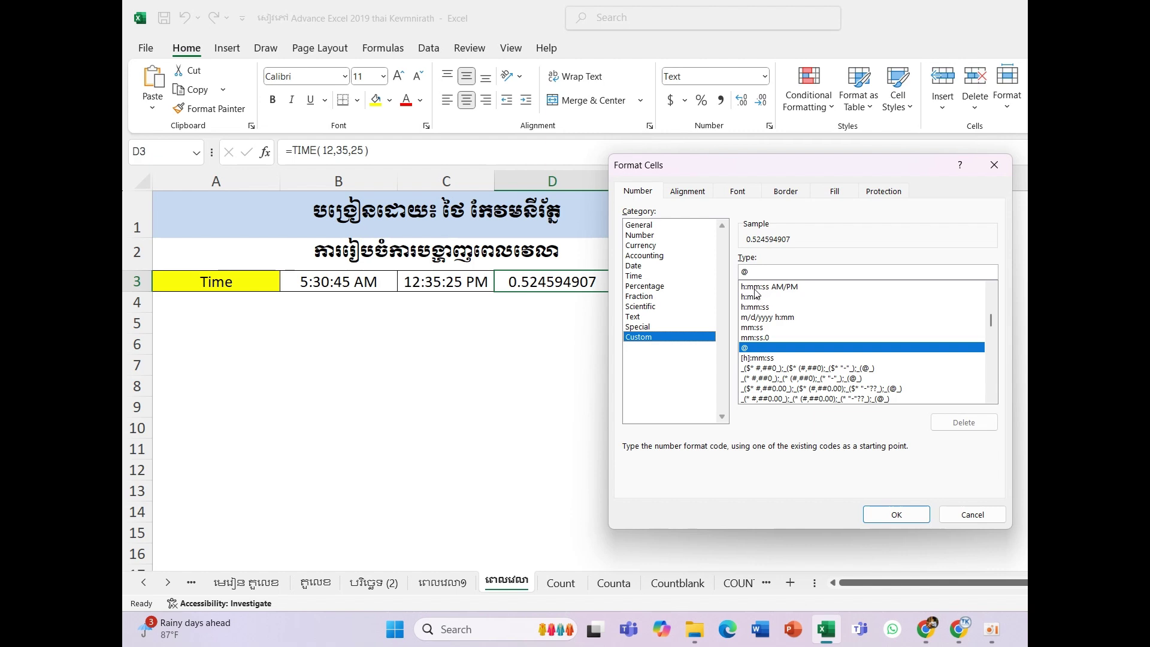
pyautogui.click(751, 291)
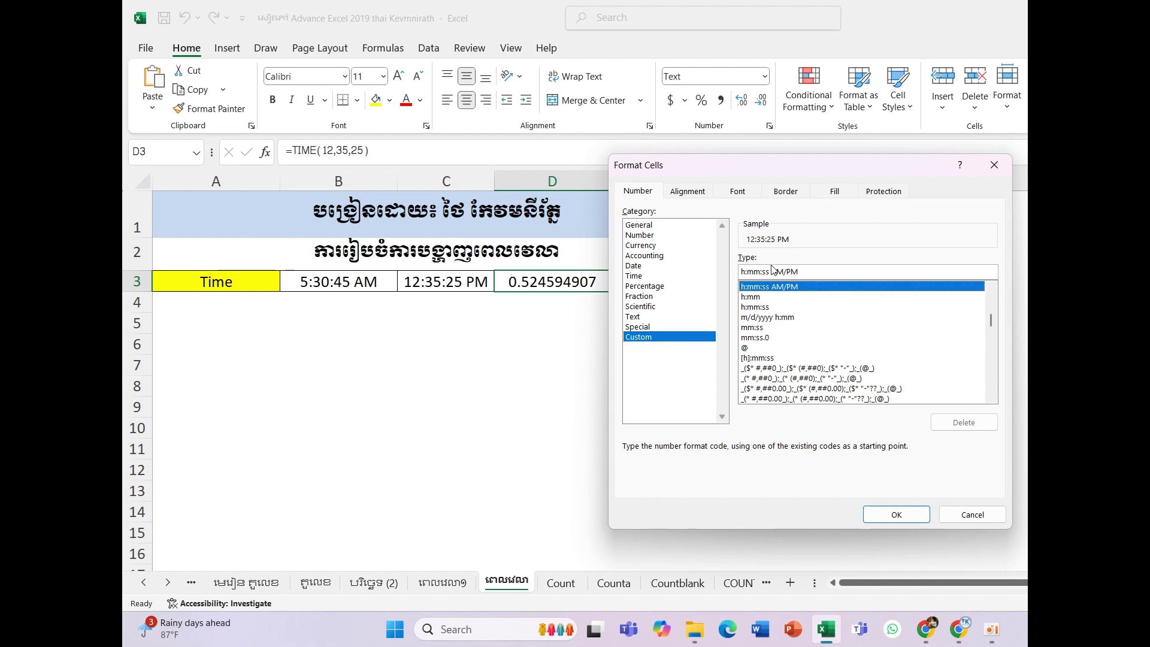
pyautogui.doubleClick(800, 271)
pyautogui.moveTo(800, 271); pyautogui.dragTo(749, 272)
pyautogui.click(802, 275)
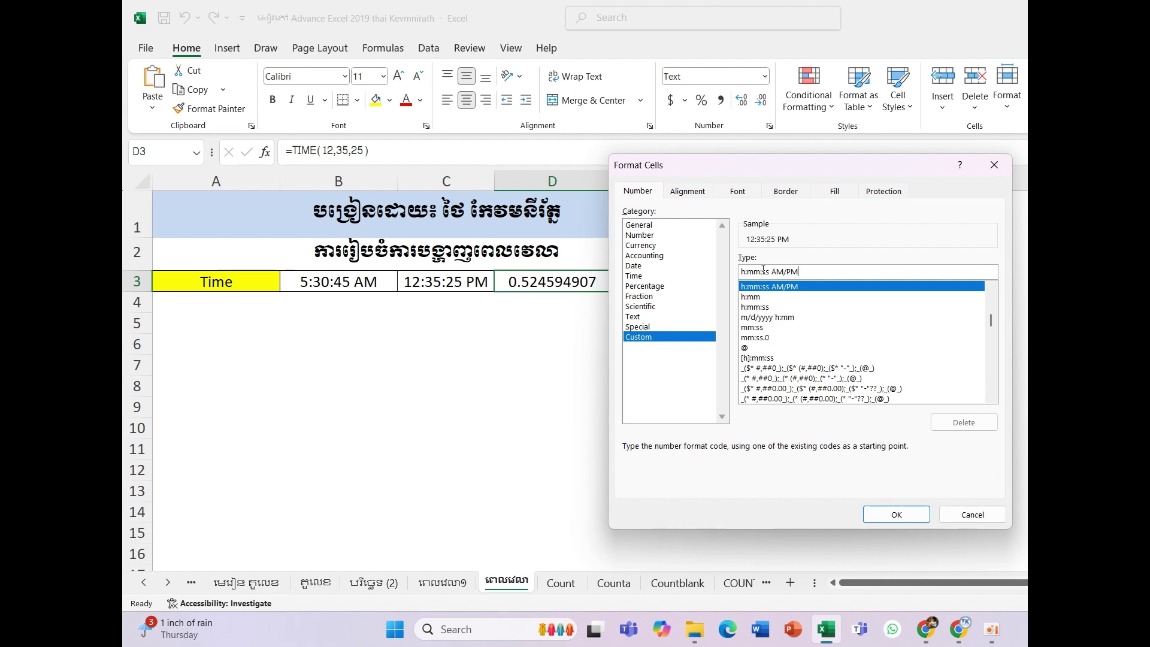
pyautogui.moveTo(804, 270); pyautogui.dragTo(744, 274)
pyautogui.click(897, 515)
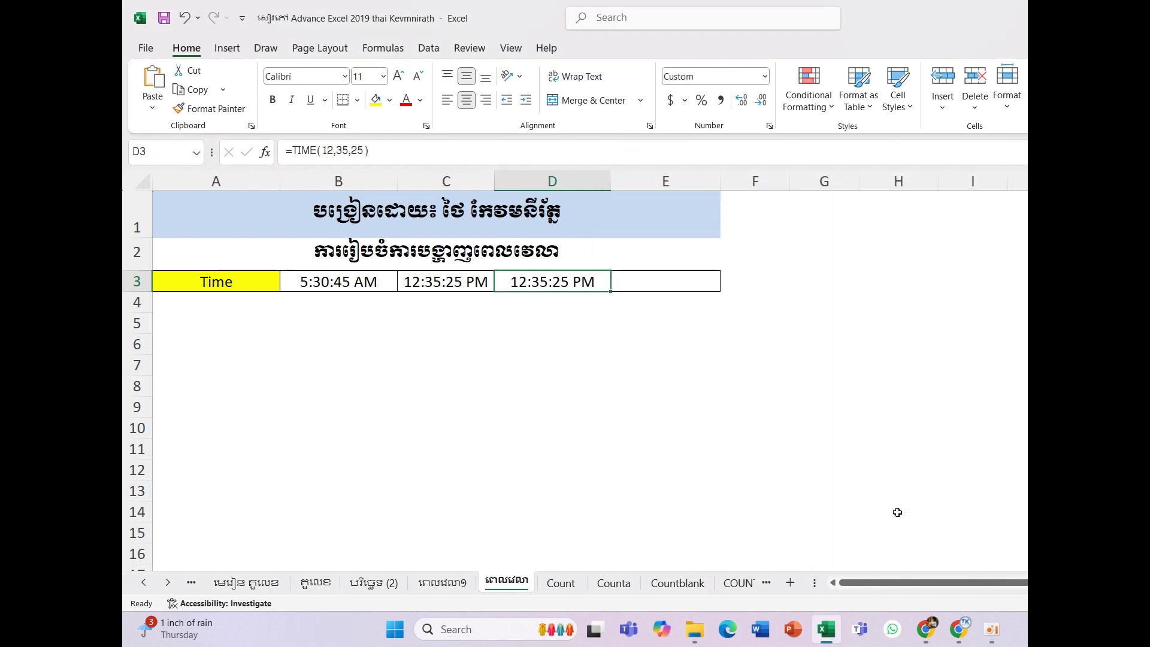
pyautogui.click(632, 391)
pyautogui.click(556, 284)
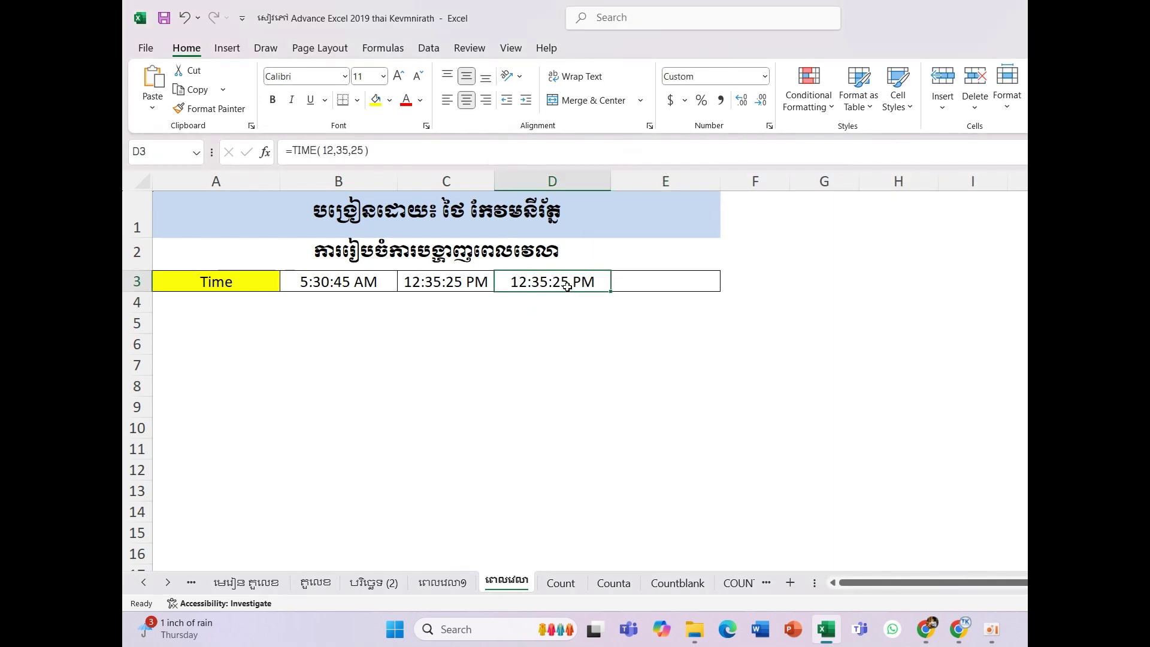